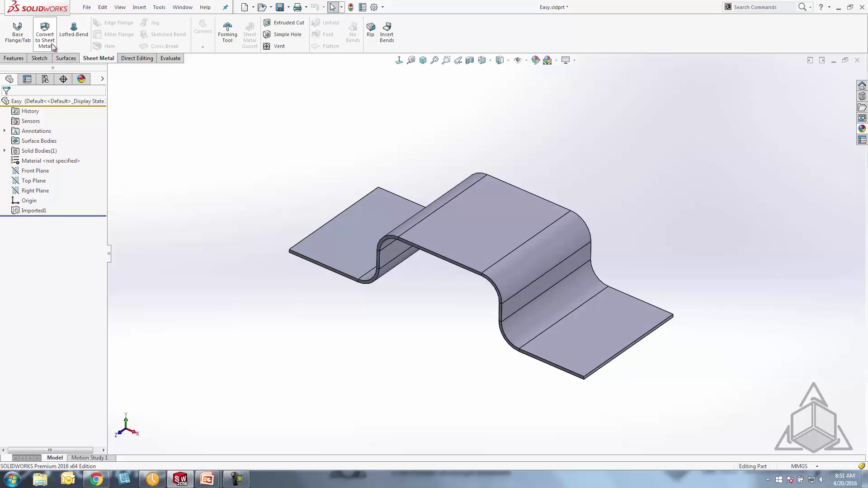
# Convert the imported part to sheet metal with the raised middle face fixed and all bends collected, and check its flat pattern
pyautogui.click(48, 44)
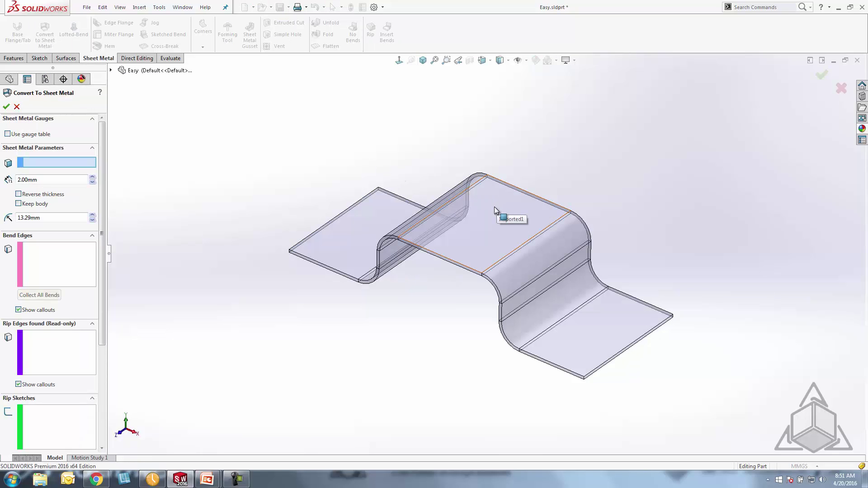
pyautogui.click(465, 237)
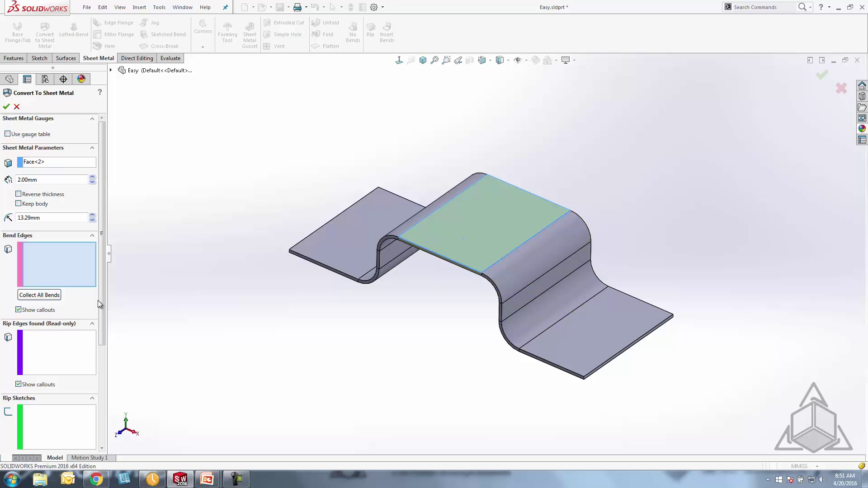
pyautogui.click(26, 296)
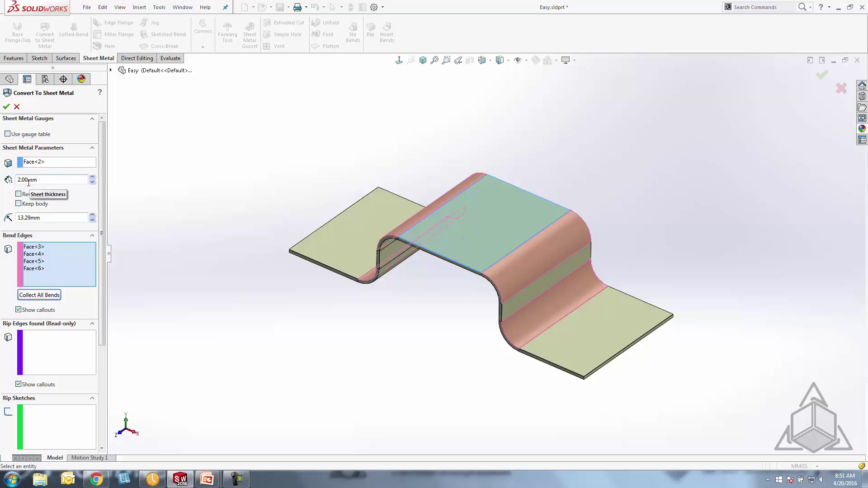
pyautogui.click(7, 106)
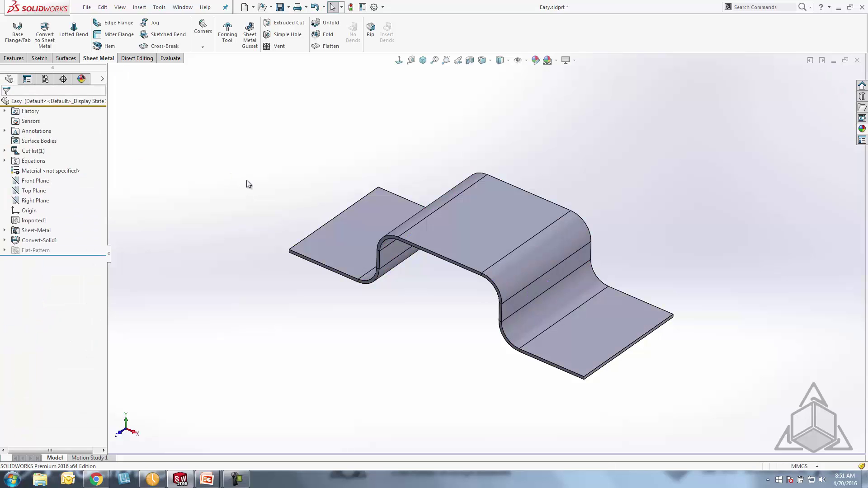
pyautogui.click(333, 46)
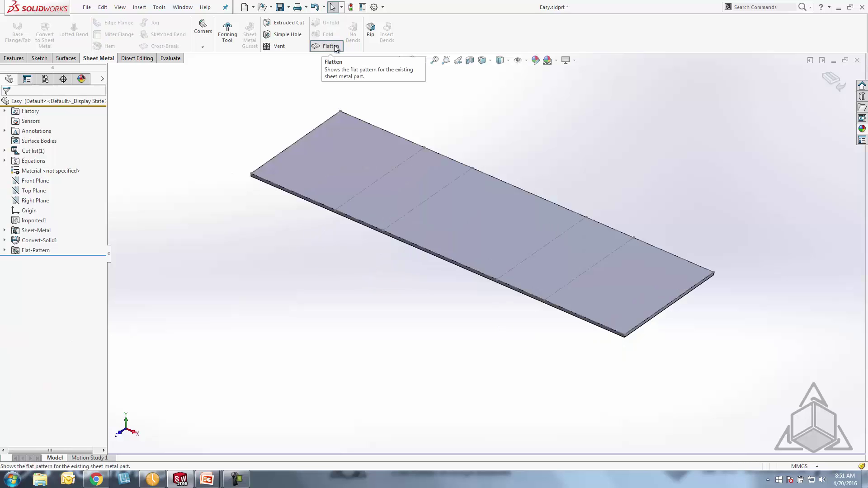
pyautogui.click(334, 46)
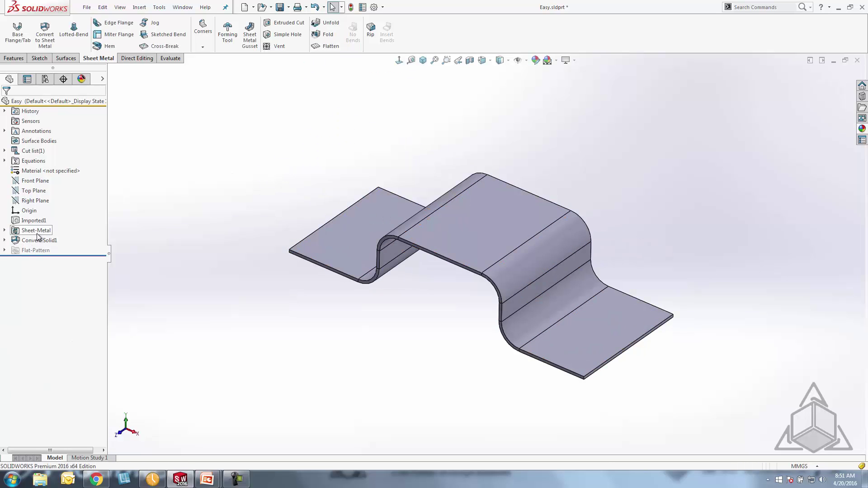
# Edit the sheet metal conversion to use the lower flange beside the short step as the fixed face, and check the flat pattern
pyautogui.rightClick(46, 241)
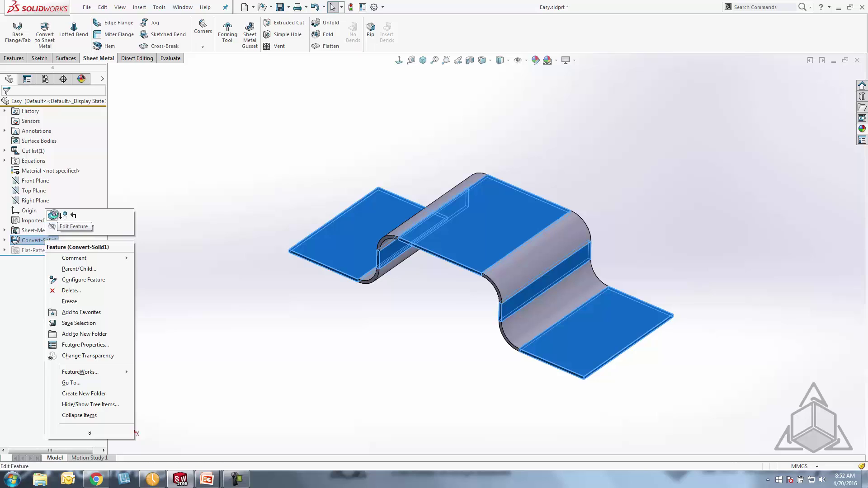
pyautogui.click(53, 216)
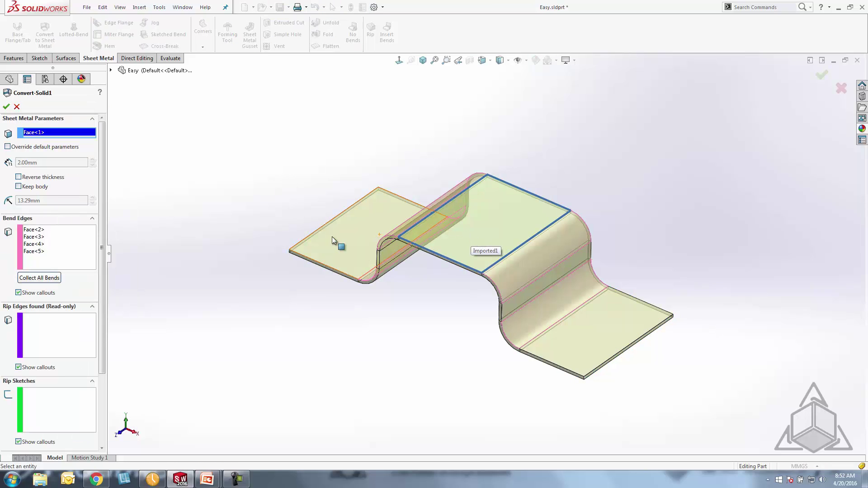
pyautogui.click(342, 242)
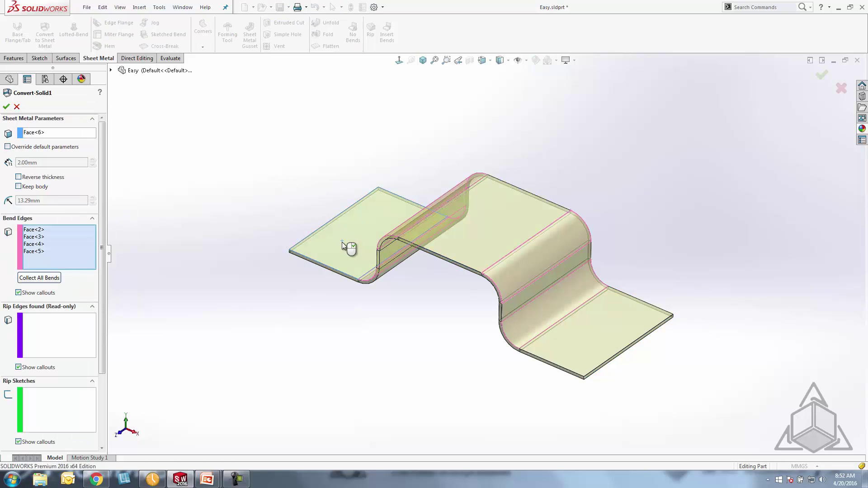
pyautogui.click(6, 107)
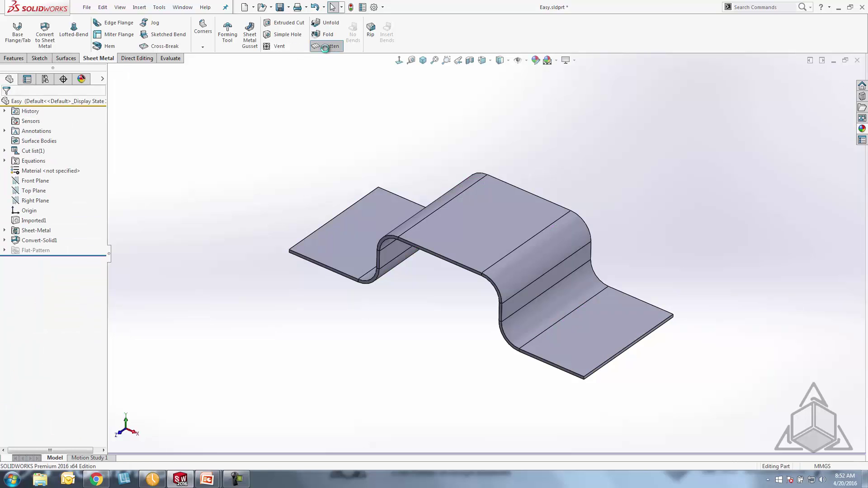
pyautogui.click(326, 47)
pyautogui.click(325, 48)
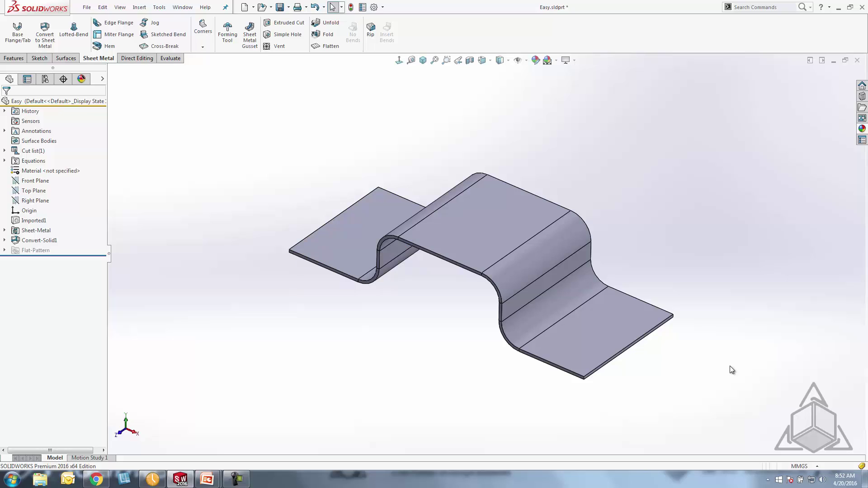
# Open No Bends.x_t from the Sheet Metal folder and run Import Diagnostics on the part
pyautogui.click(261, 8)
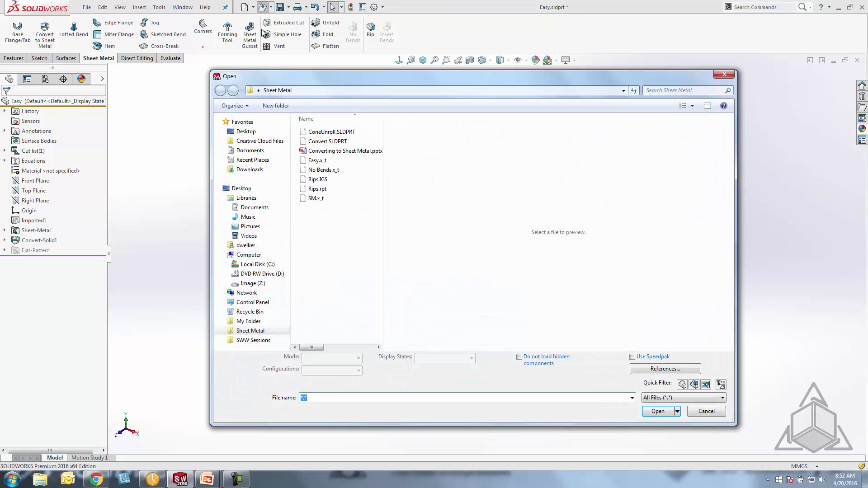
pyautogui.click(323, 170)
pyautogui.click(659, 409)
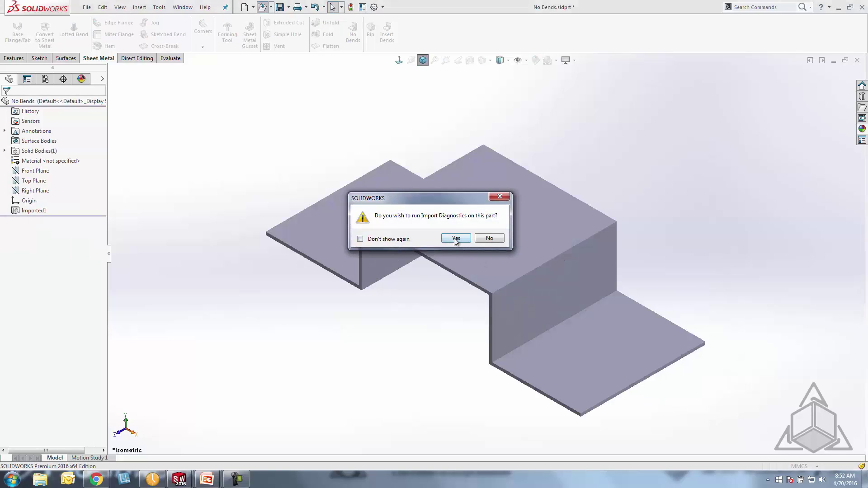
pyautogui.click(456, 239)
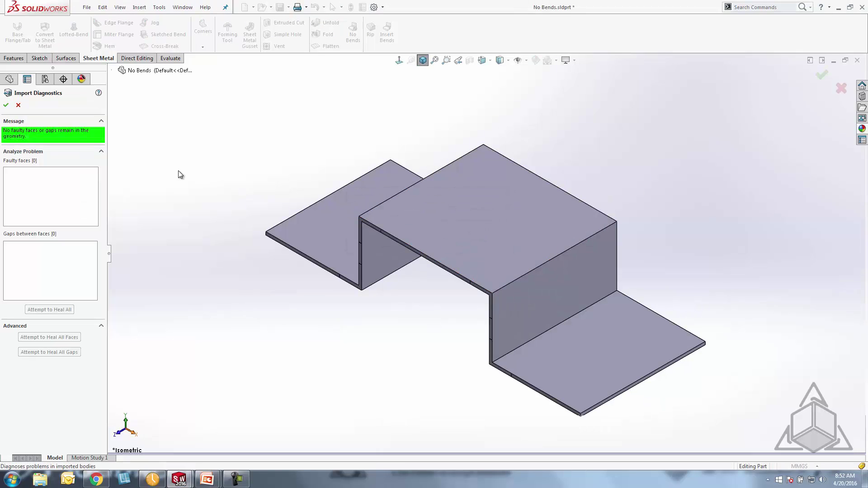
pyautogui.click(6, 107)
# Set the part's display style to shaded with edges
pyautogui.click(505, 62)
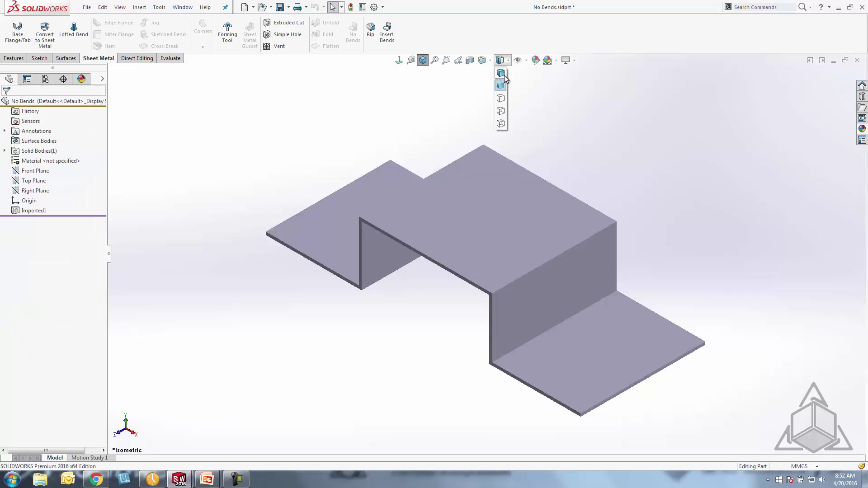
pyautogui.click(503, 74)
pyautogui.moveTo(505, 96); pyautogui.dragTo(620, 191, button='middle')
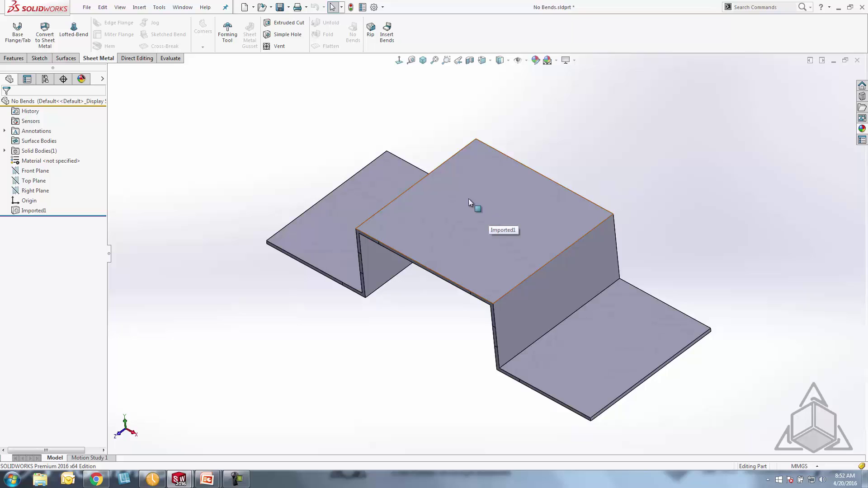
# Start a sheet metal conversion with the raised middle face fixed and try to collect all bends automatically
pyautogui.click(45, 37)
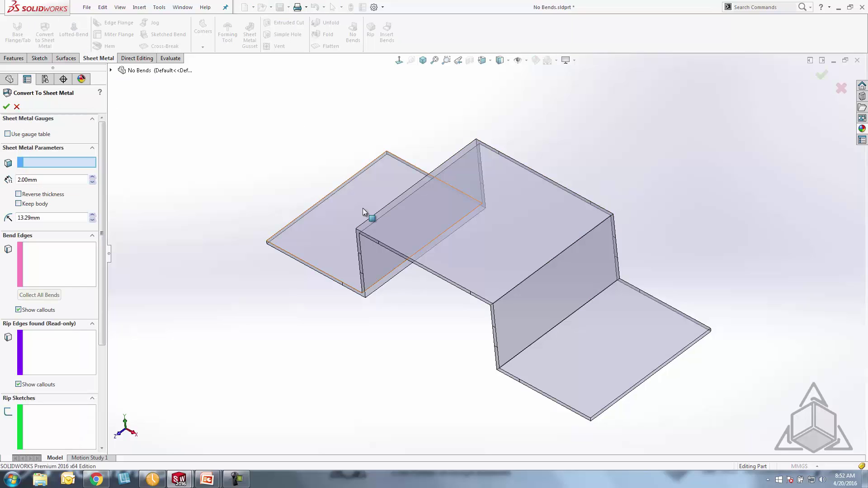
pyautogui.click(495, 226)
pyautogui.moveTo(495, 226); pyautogui.dragTo(510, 211, button='middle')
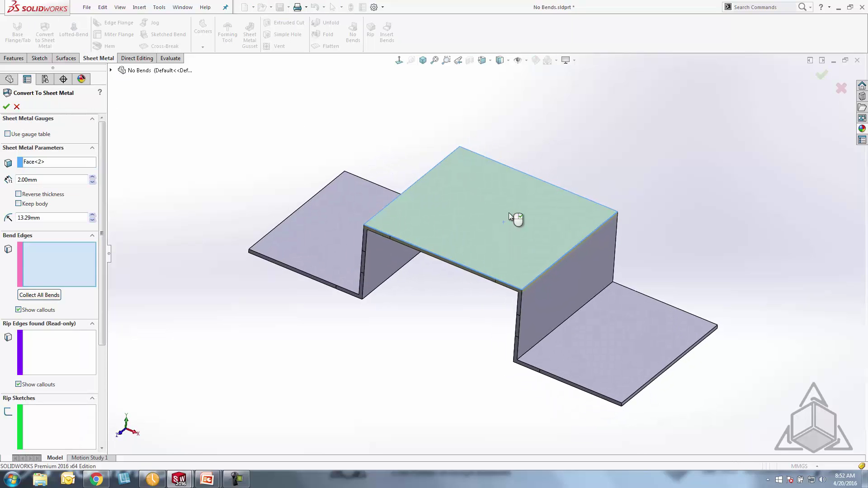
pyautogui.click(37, 296)
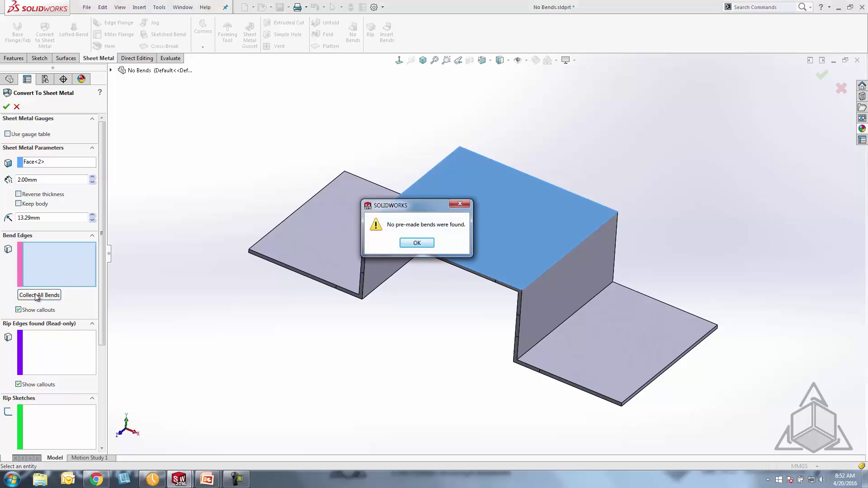
pyautogui.click(417, 243)
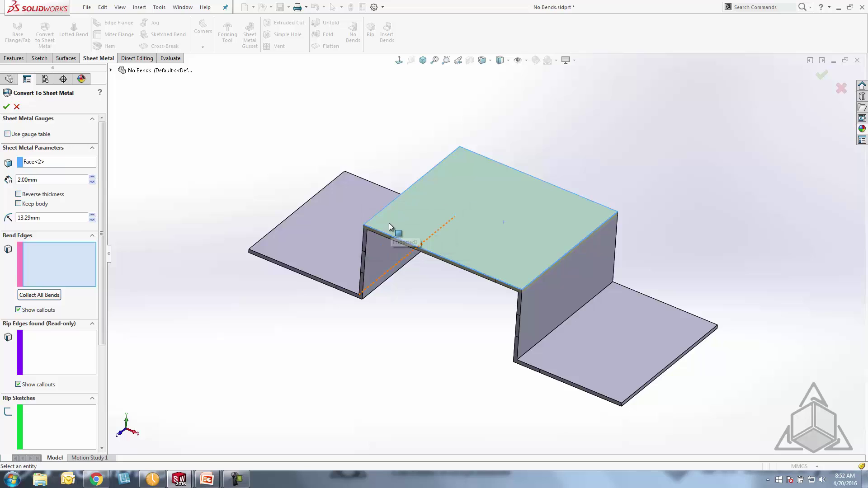
# Complete the sheet metal conversion with the four fold edges on the fixed face's side as bends, and undo the conversion
pyautogui.click(379, 212)
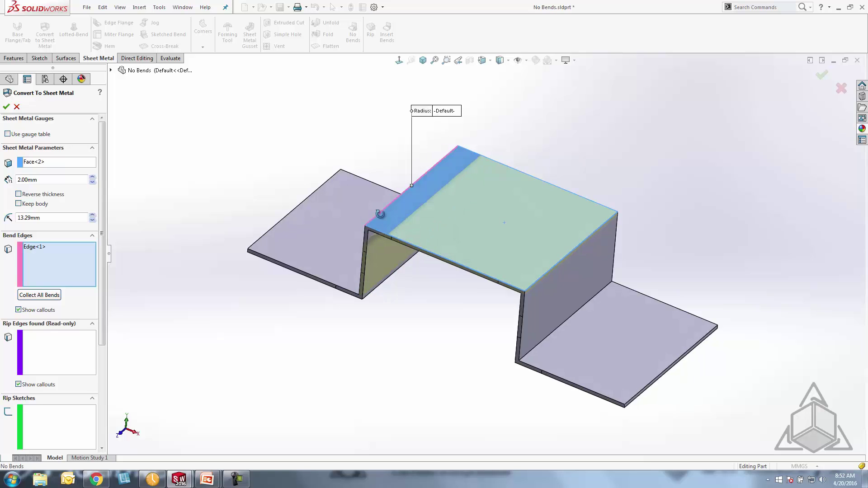
pyautogui.moveTo(380, 213); pyautogui.dragTo(335, 238, button='middle')
pyautogui.click(387, 263)
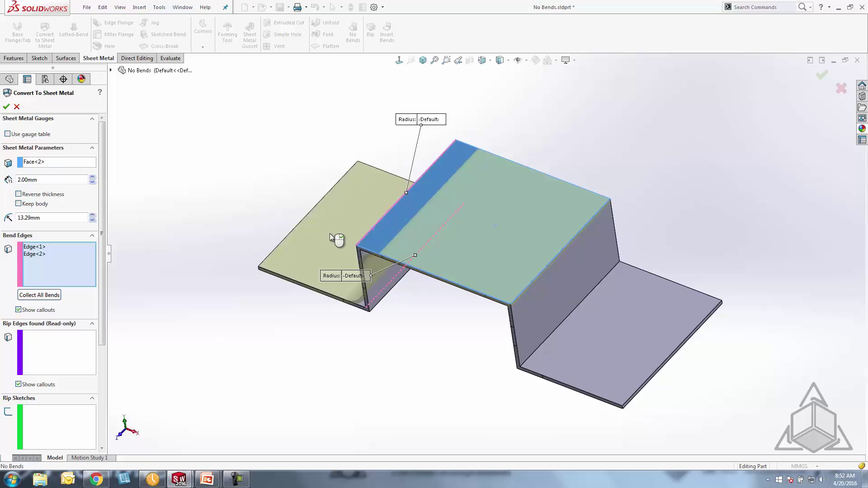
pyautogui.click(574, 310)
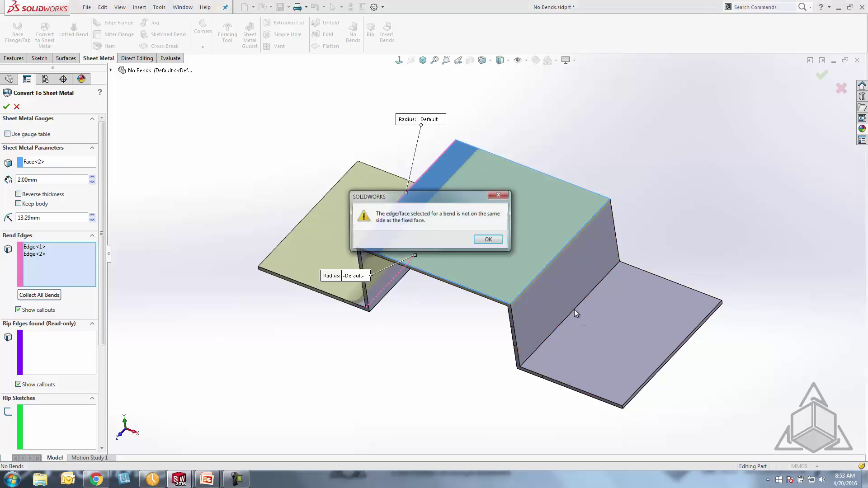
pyautogui.click(490, 240)
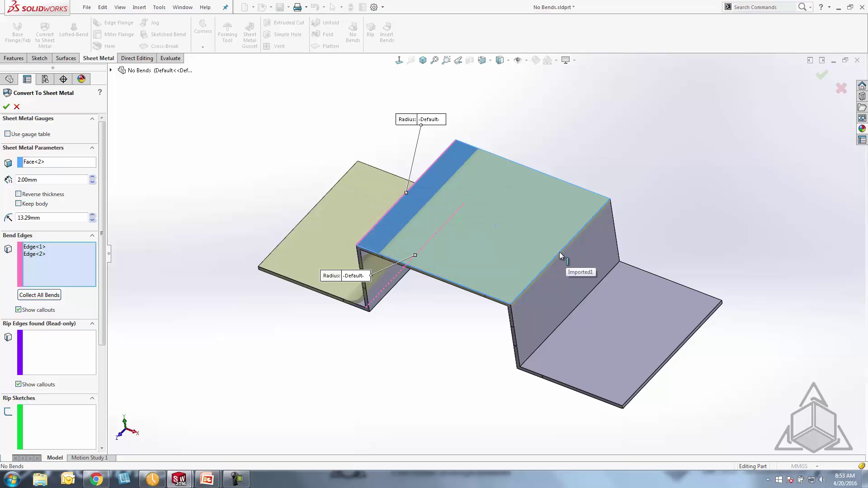
pyautogui.click(593, 214)
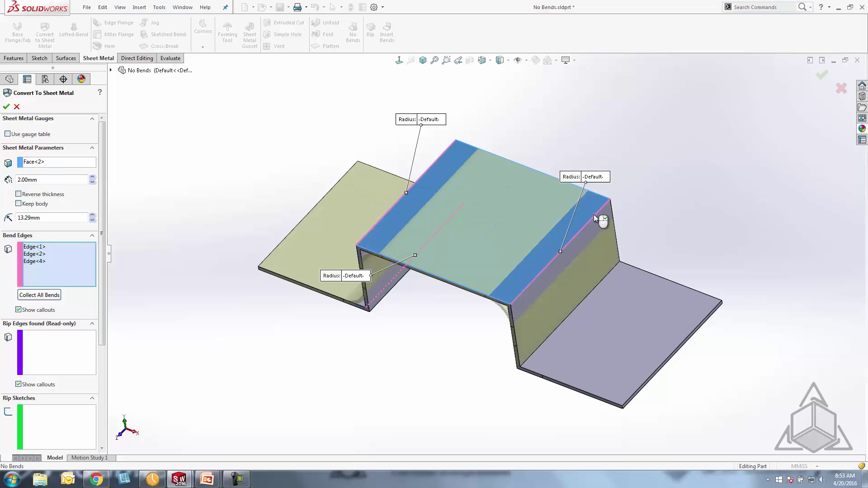
pyautogui.click(585, 299)
pyautogui.moveTo(590, 304); pyautogui.dragTo(519, 244, button='middle')
pyautogui.click(6, 106)
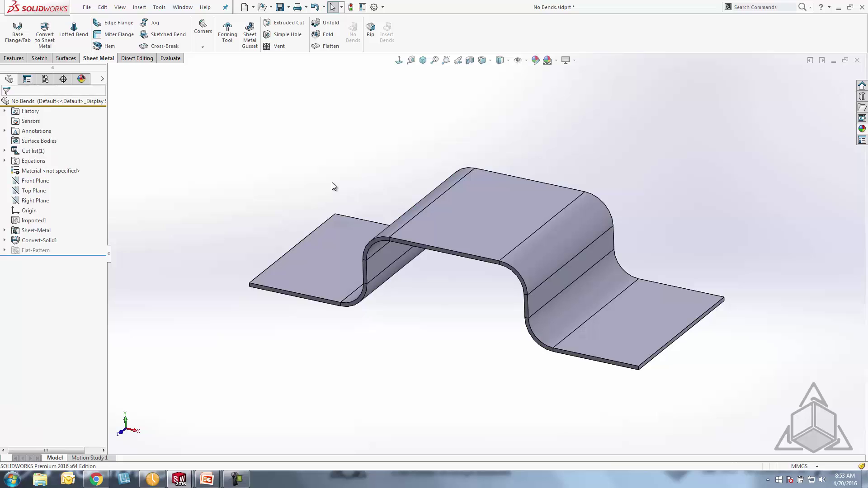
pyautogui.hotkey('ctrl', 'z')
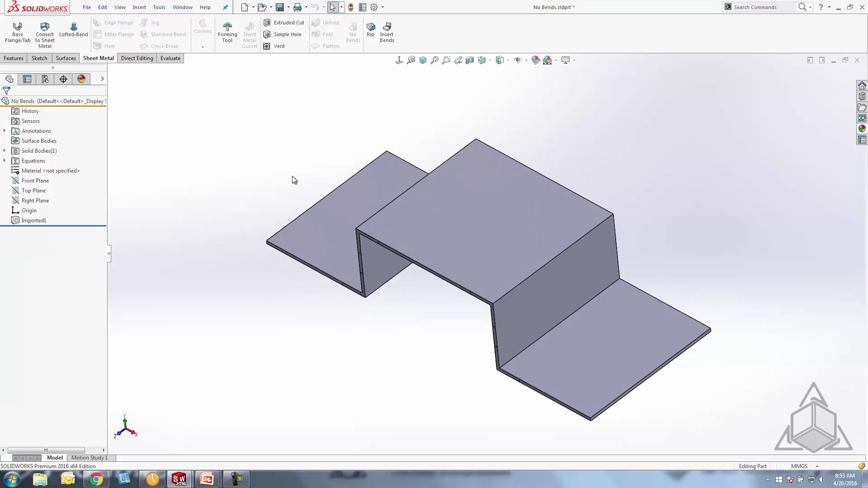
# Insert bends into the sharp-cornered part with the raised middle face fixed and a 13.286 mm bend radius
pyautogui.click(387, 44)
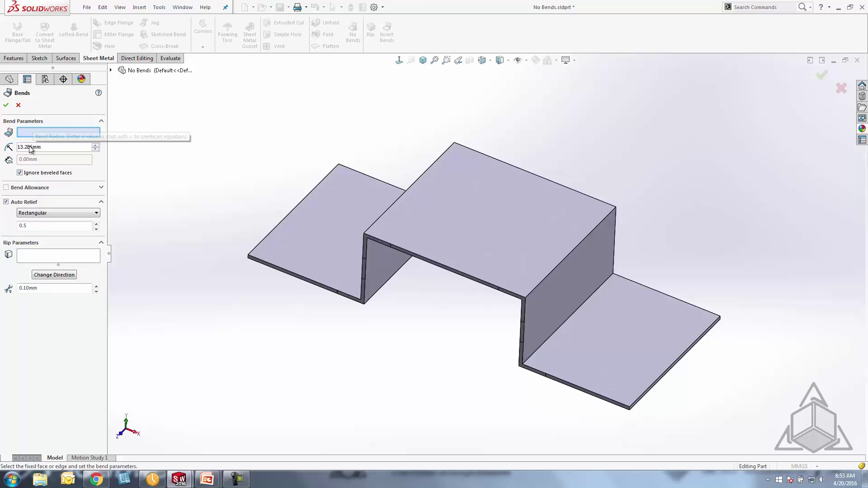
pyautogui.click(500, 226)
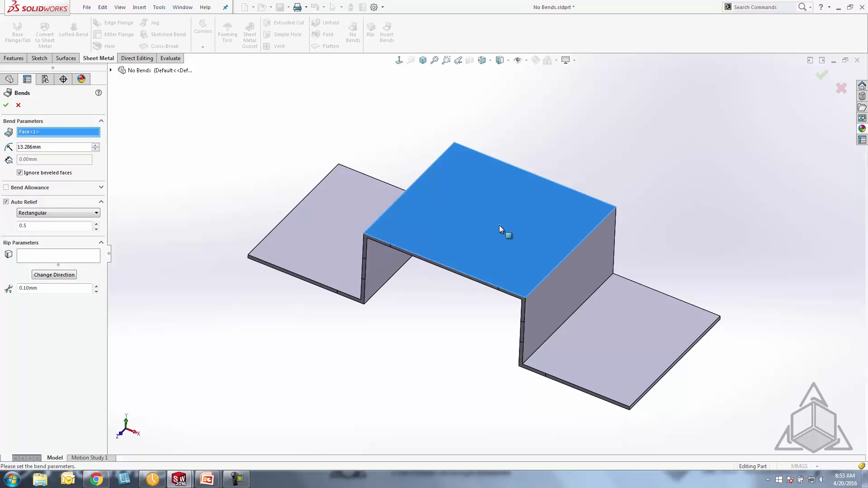
pyautogui.click(6, 105)
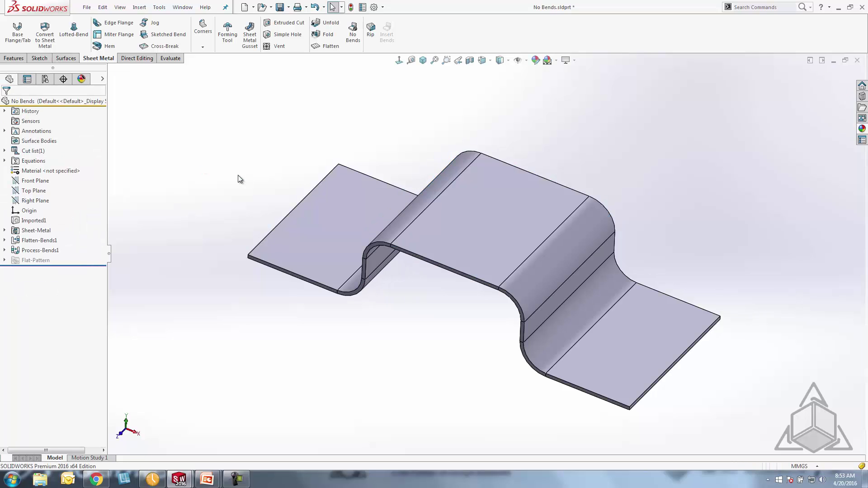
pyautogui.moveTo(364, 176)
pyautogui.mouseDown(button='middle')
pyautogui.moveTo(395, 188)
pyautogui.moveTo(373, 189)
pyautogui.mouseUp(button='middle')
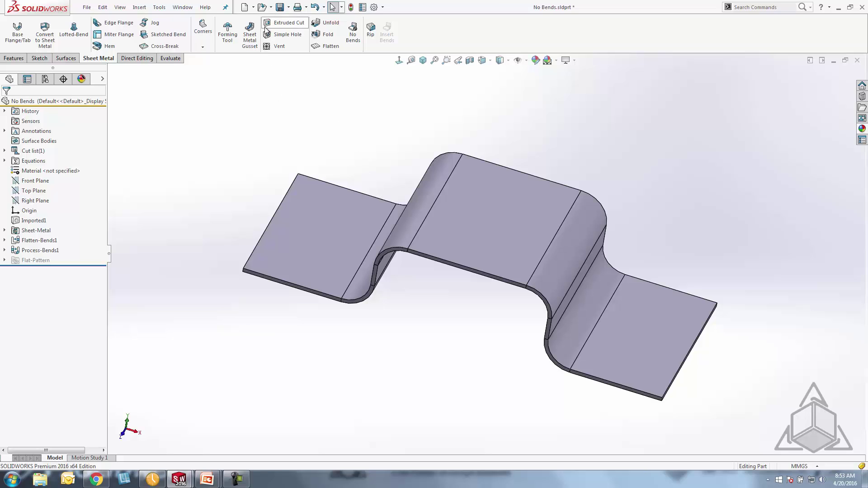
# Open the Convert.SLDPRT part from the Sheet Metal folder
pyautogui.click(262, 8)
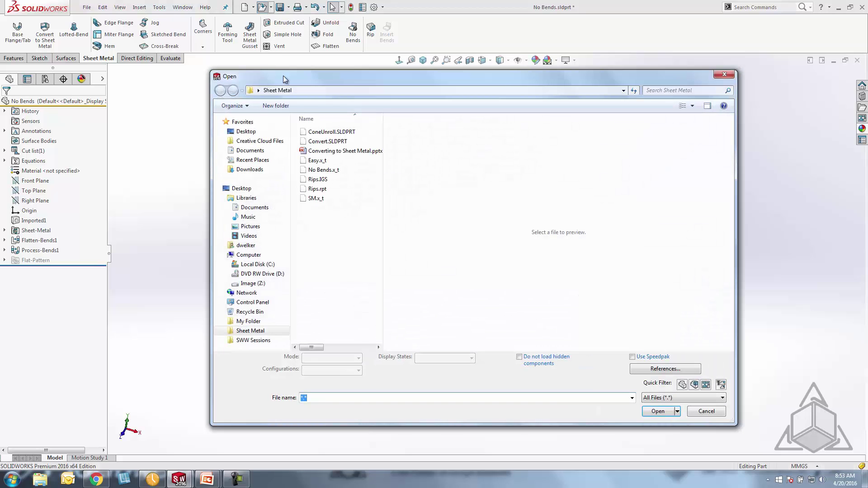
pyautogui.click(328, 141)
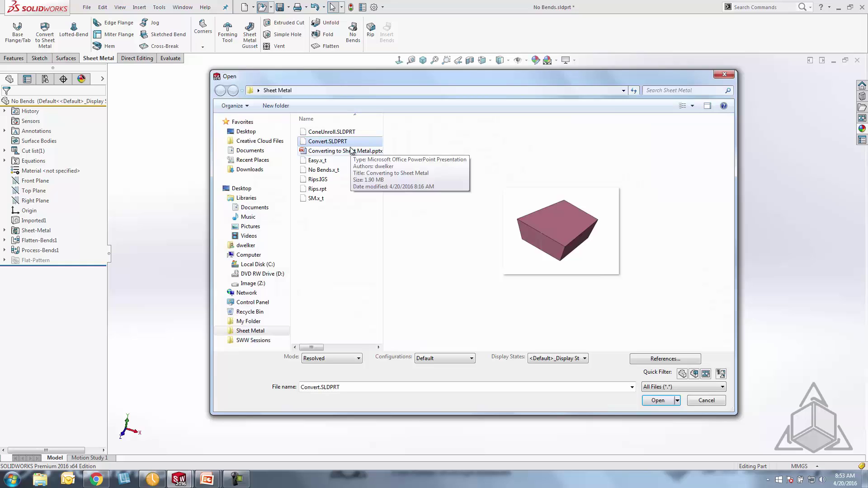
pyautogui.click(657, 401)
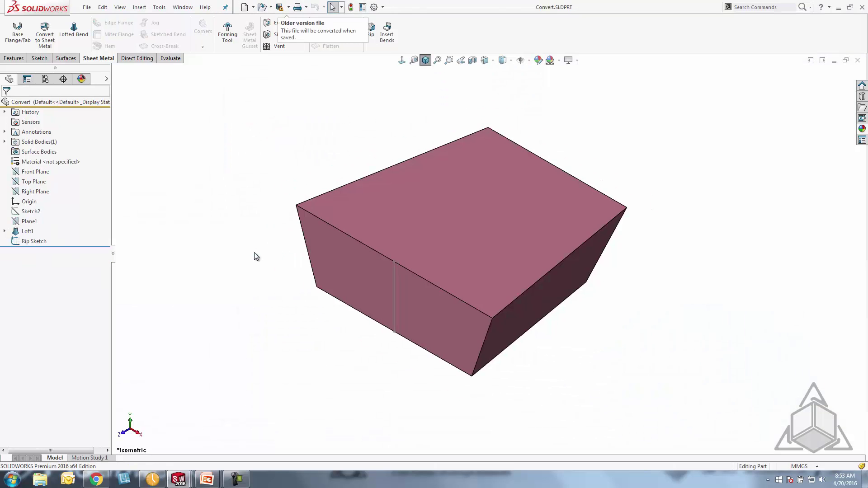
pyautogui.moveTo(449, 253)
pyautogui.mouseDown(button='middle')
pyautogui.moveTo(330, 207)
pyautogui.moveTo(451, 252)
pyautogui.mouseUp(button='middle')
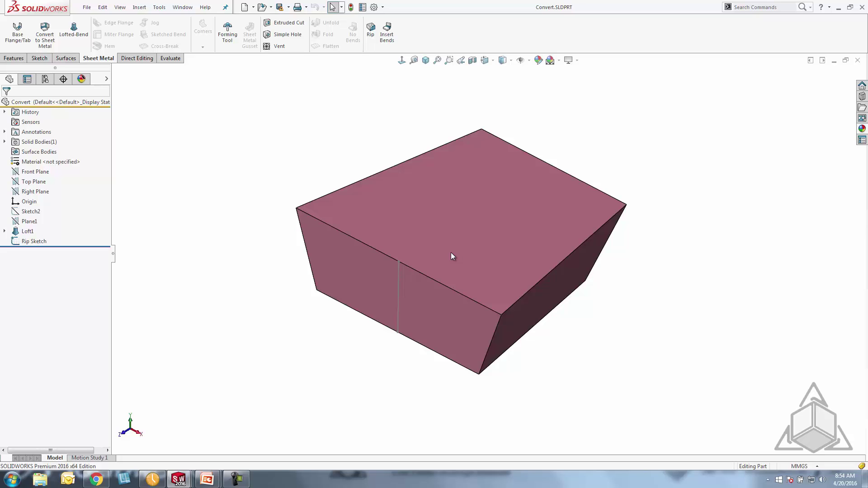
# Start converting the solid to sheet metal with the bottom face fixed and a 4 mm bend radius, and try to collect all bends automatically
pyautogui.click(44, 37)
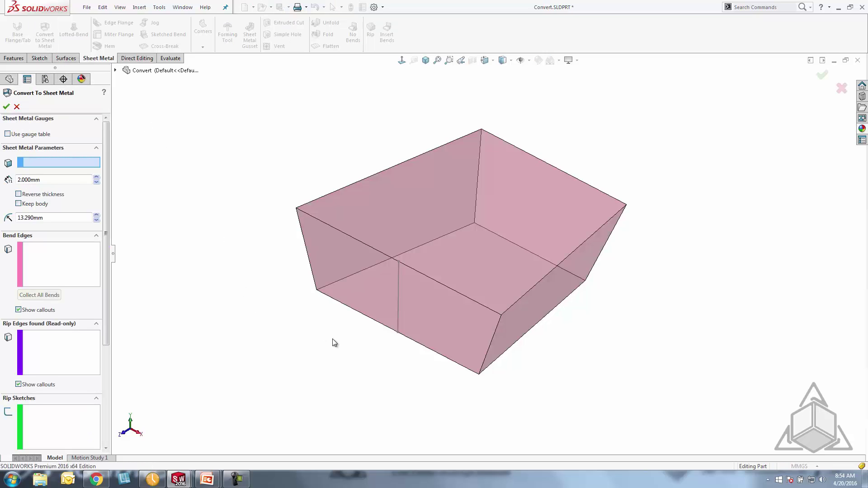
pyautogui.moveTo(332, 338); pyautogui.dragTo(324, 227, button='middle')
pyautogui.click(454, 275)
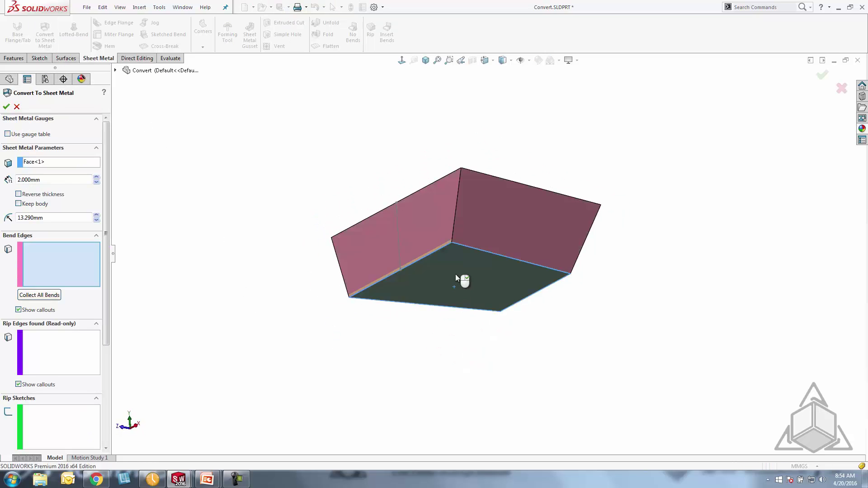
pyautogui.moveTo(455, 274); pyautogui.dragTo(470, 370, button='middle')
pyautogui.doubleClick(24, 218)
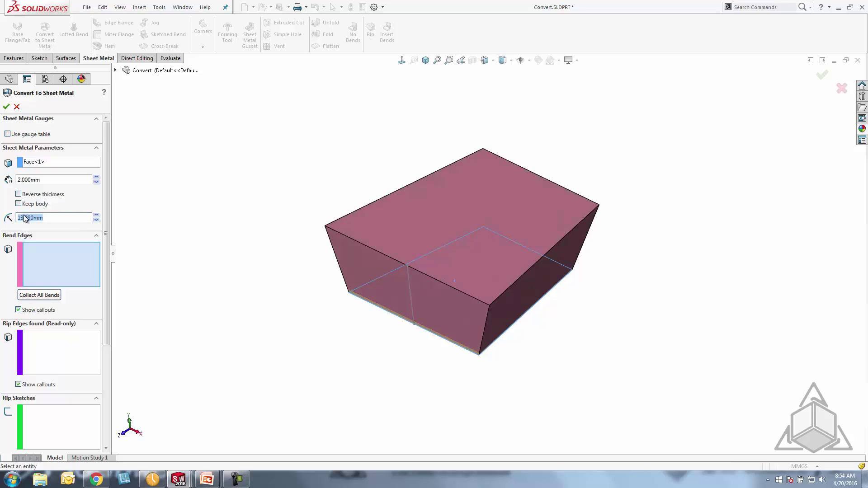
pyautogui.write('4')
pyautogui.press('Return')
pyautogui.click(39, 295)
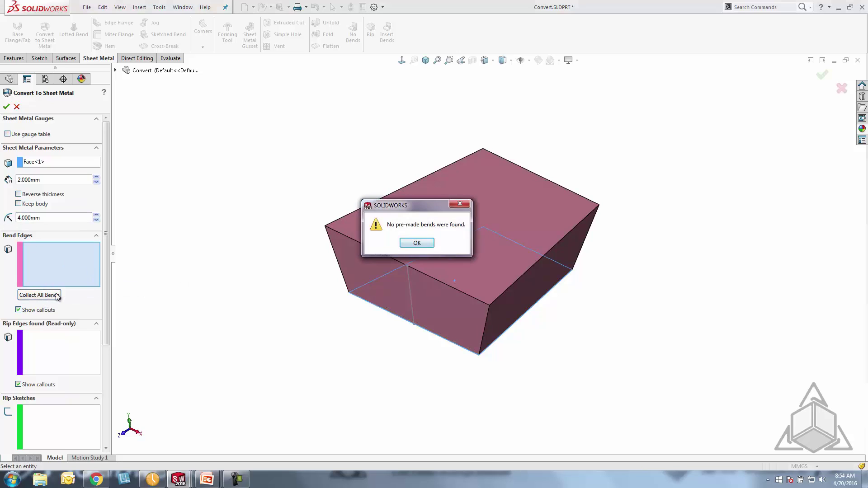
pyautogui.click(415, 246)
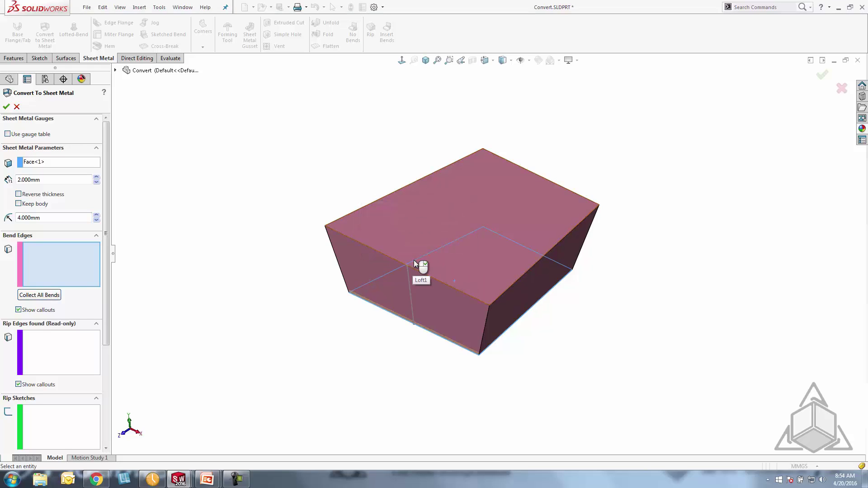
# Select the bottom's back, left and right edges as bends, leaving out the edge below the sketched line, and complete the conversion
pyautogui.click(415, 261)
pyautogui.click(503, 237)
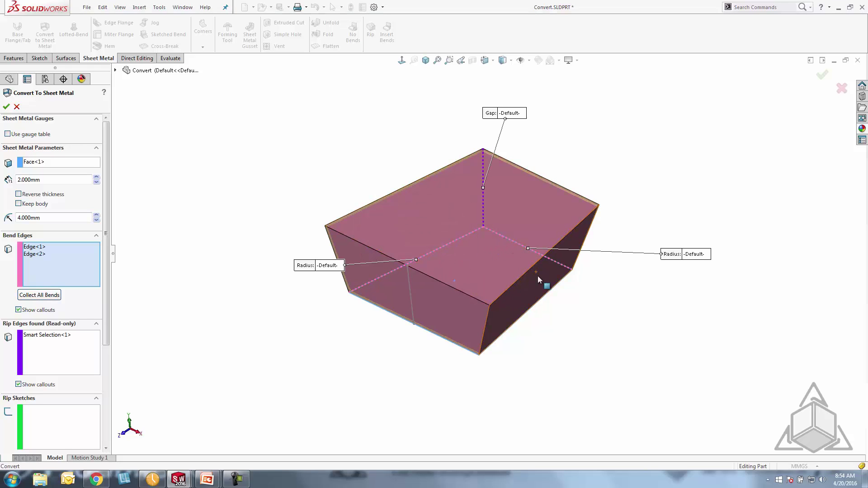
pyautogui.click(539, 299)
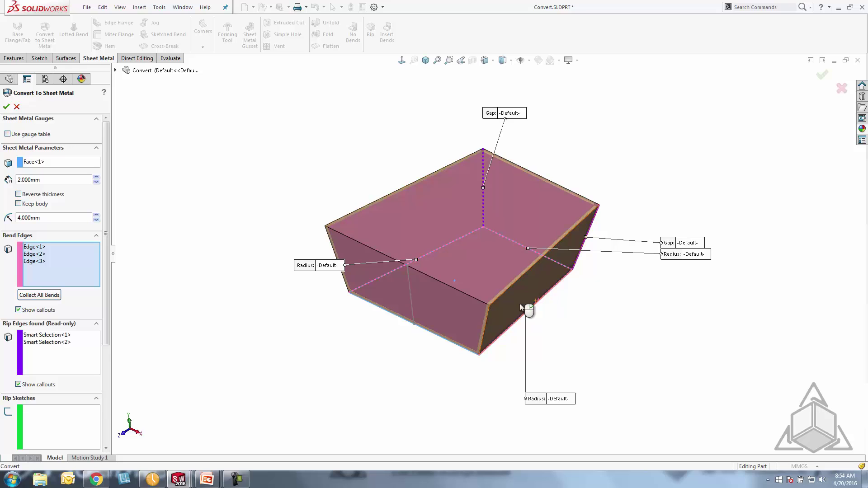
pyautogui.moveTo(446, 318); pyautogui.dragTo(486, 312, button='middle')
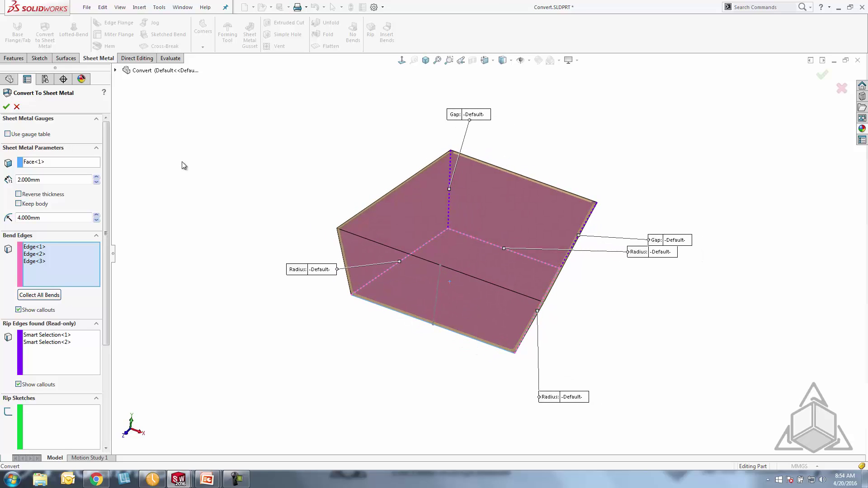
pyautogui.click(7, 107)
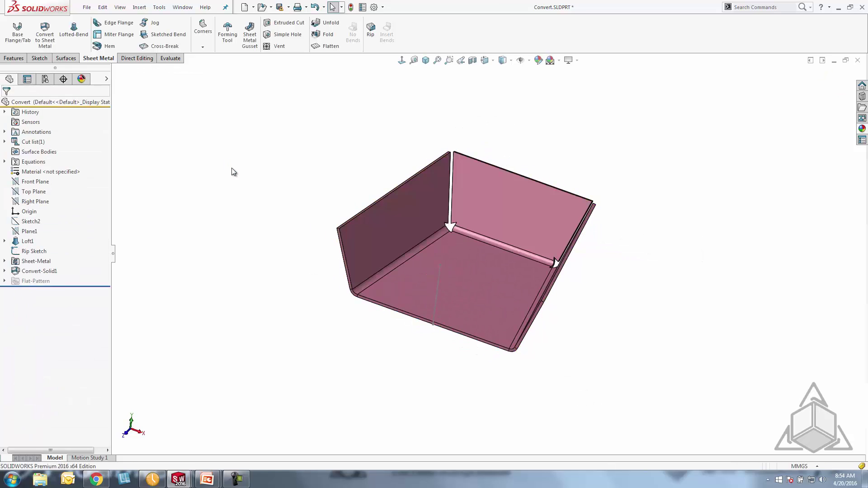
pyautogui.moveTo(307, 169)
pyautogui.mouseDown(button='middle')
pyautogui.moveTo(267, 163)
pyautogui.moveTo(295, 167)
pyautogui.mouseUp(button='middle')
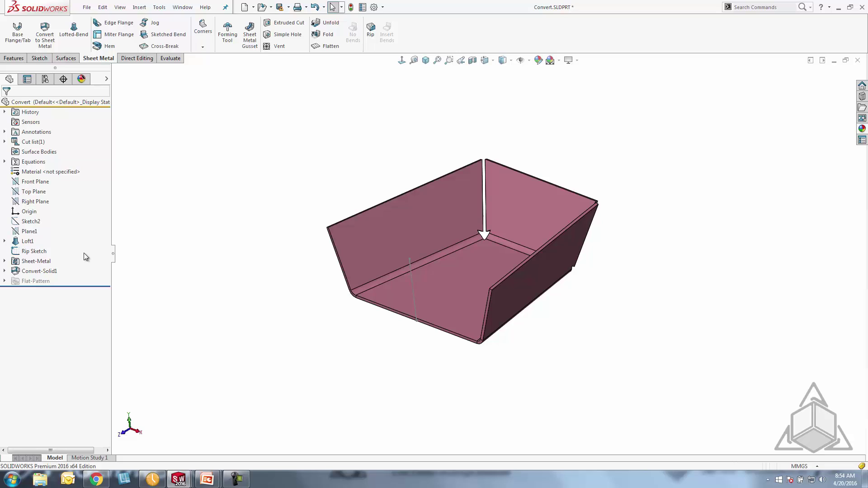
# Edit the Convert-Solid1 feature to add the front wall's left corner edge as a fourth bend
pyautogui.rightClick(44, 273)
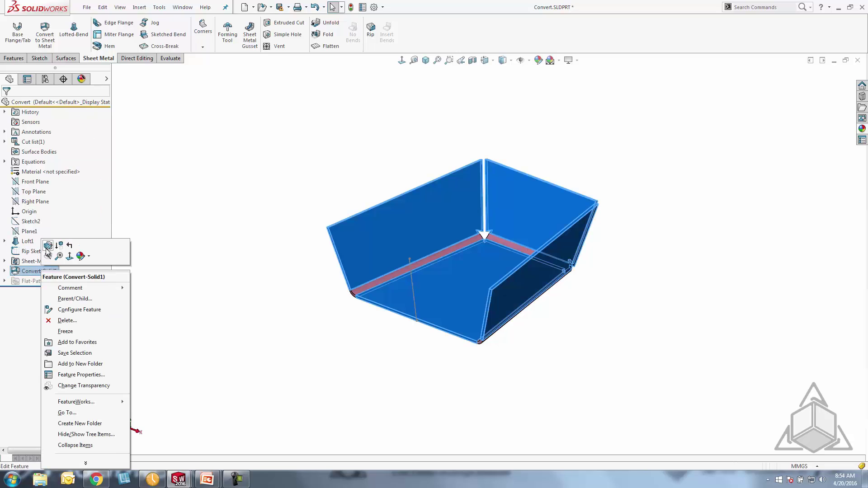
pyautogui.click(47, 247)
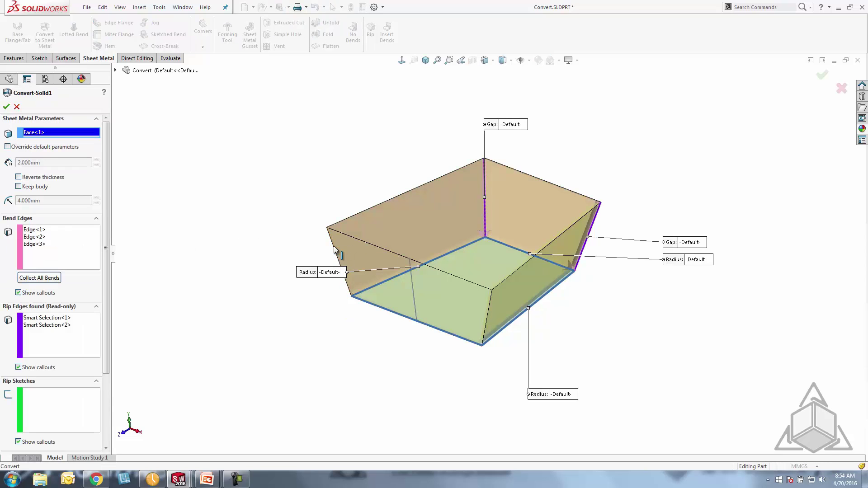
pyautogui.click(87, 261)
pyautogui.click(341, 255)
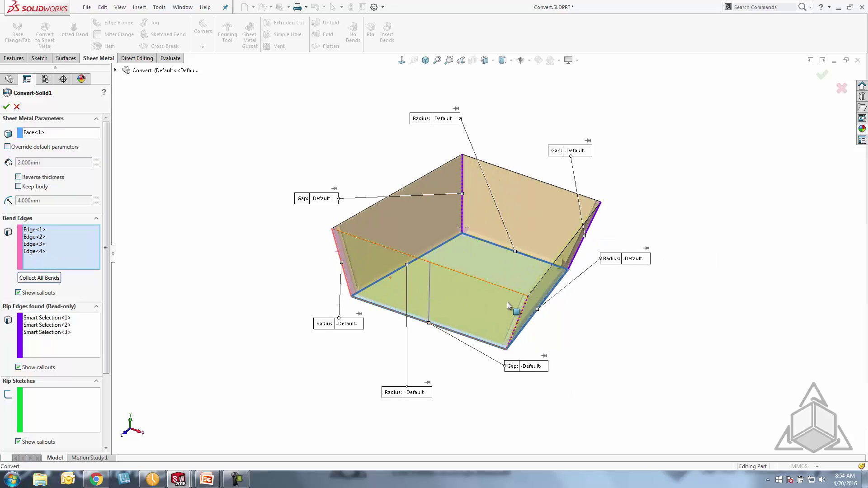
pyautogui.click(6, 107)
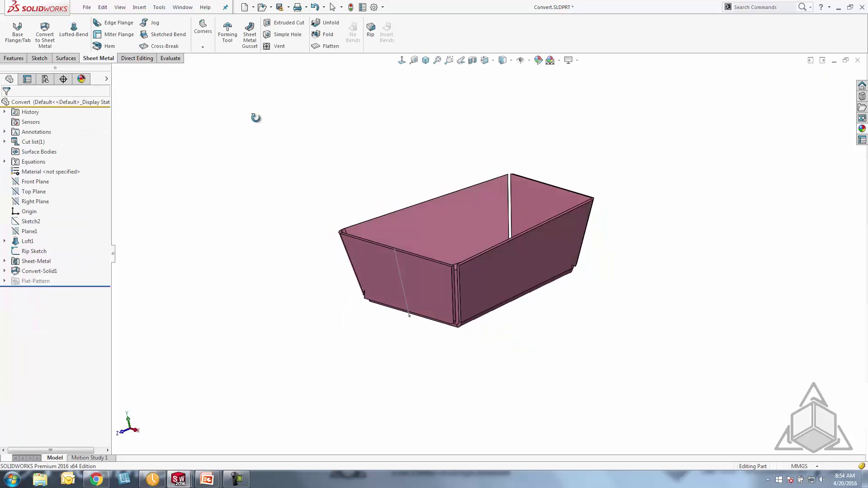
pyautogui.moveTo(256, 118); pyautogui.dragTo(279, 116, button='middle')
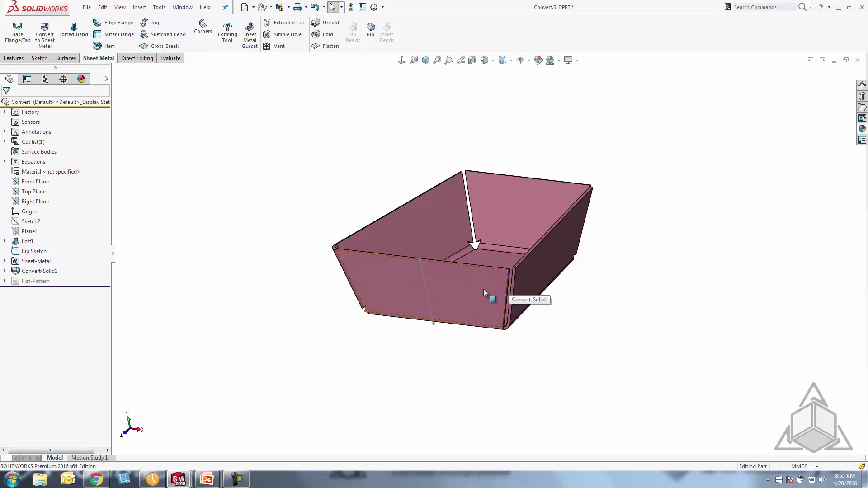
pyautogui.moveTo(425, 281); pyautogui.dragTo(438, 281, button='middle')
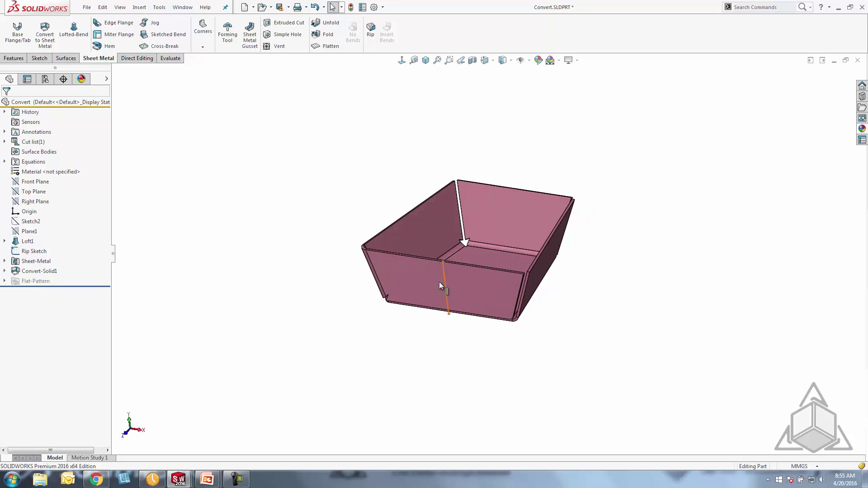
# Reopen the Convert-Solid1 feature for editing and add the sketched line on the front wall as a rip sketch
pyautogui.rightClick(51, 271)
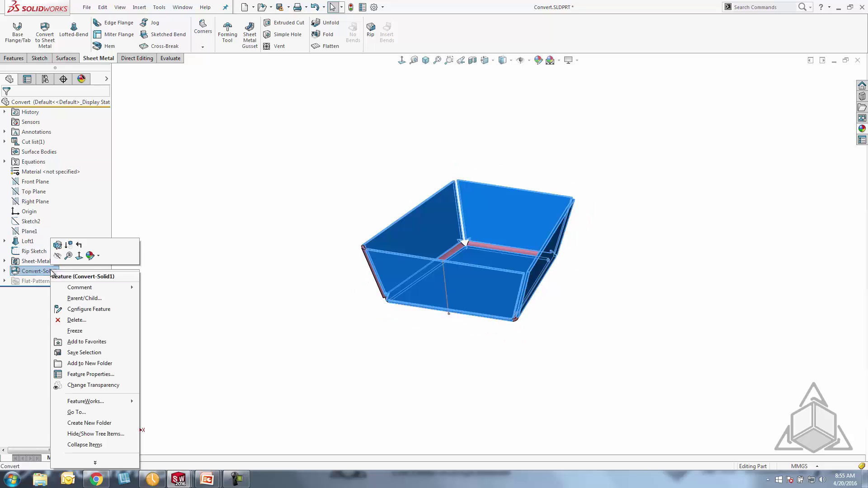
pyautogui.click(58, 247)
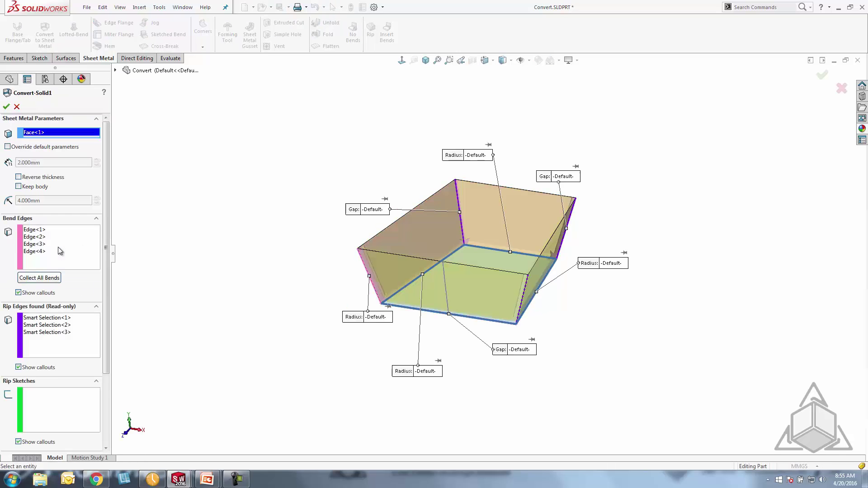
pyautogui.click(59, 418)
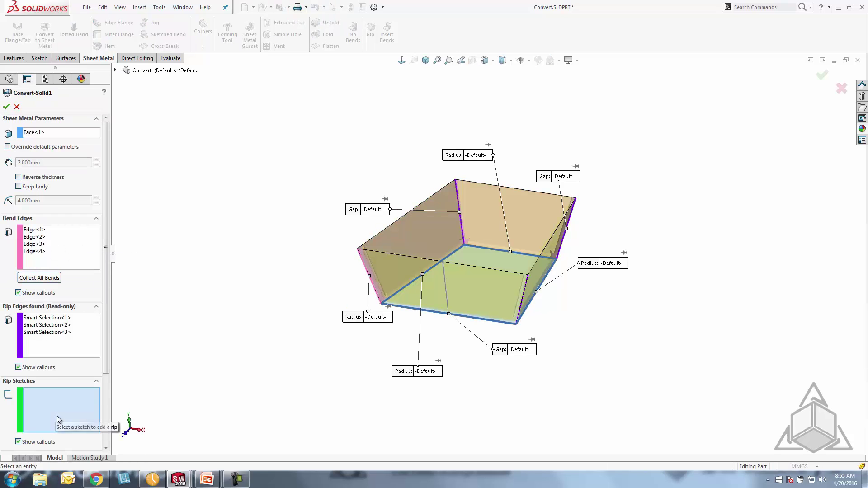
pyautogui.click(444, 276)
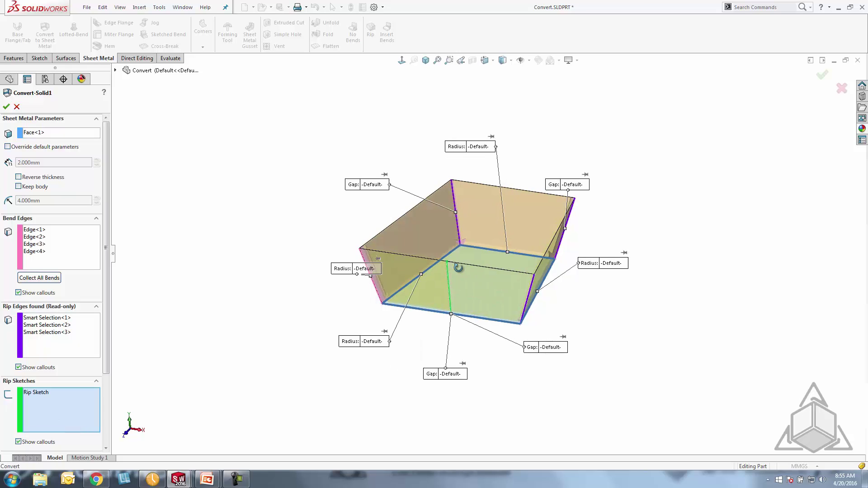
pyautogui.moveTo(458, 267); pyautogui.dragTo(475, 284, button='middle')
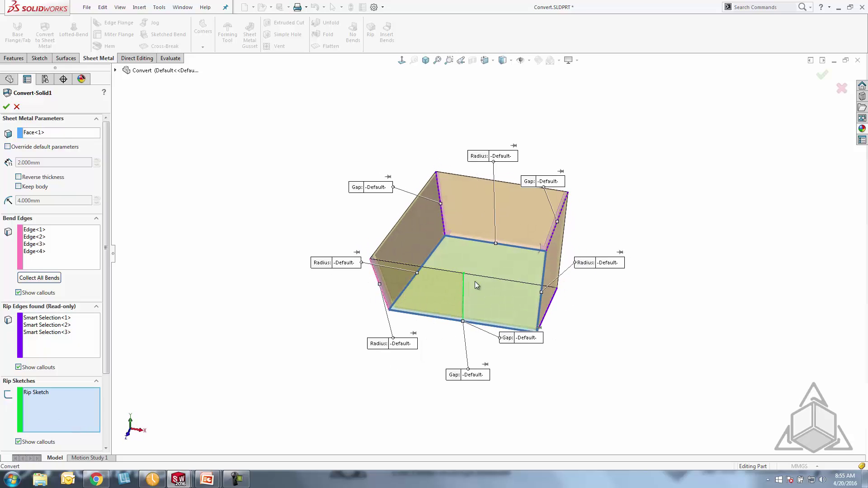
pyautogui.scroll(-6, 474, 285)
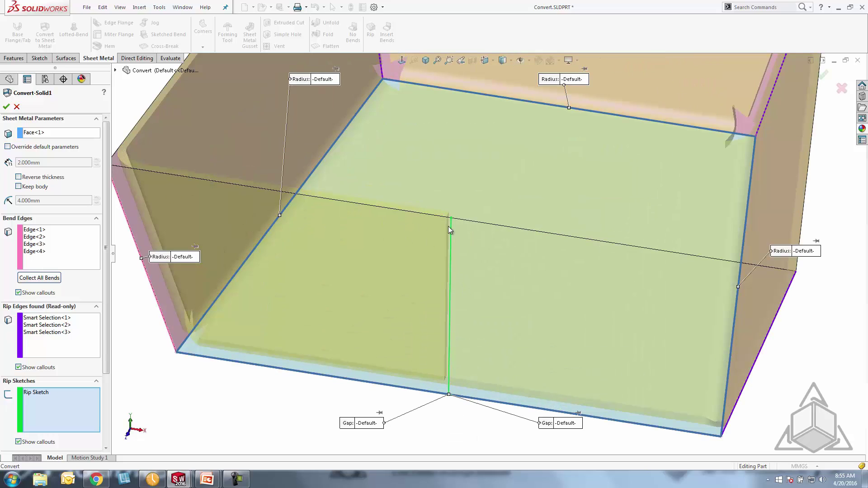
# Add the front wall's right corner edge as a fifth bend and complete the edited sheet metal conversion
pyautogui.click(70, 259)
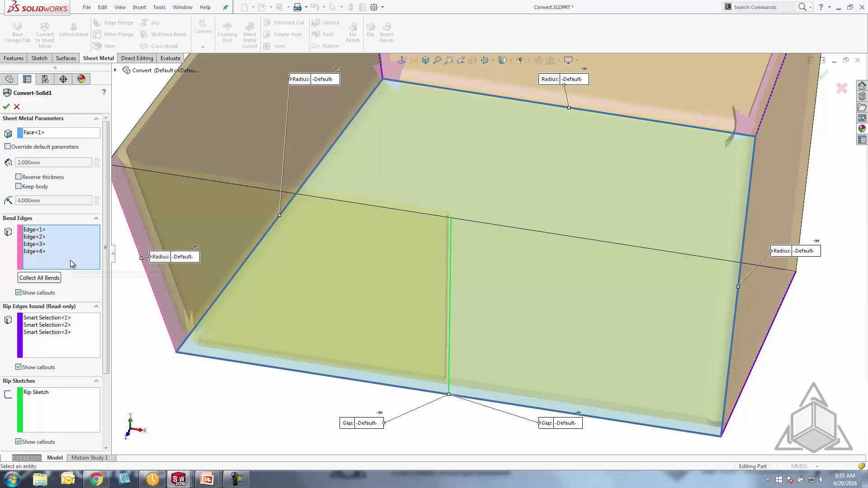
pyautogui.moveTo(636, 258)
pyautogui.mouseDown(button='middle')
pyautogui.moveTo(629, 252)
pyautogui.moveTo(651, 260)
pyautogui.mouseUp(button='middle')
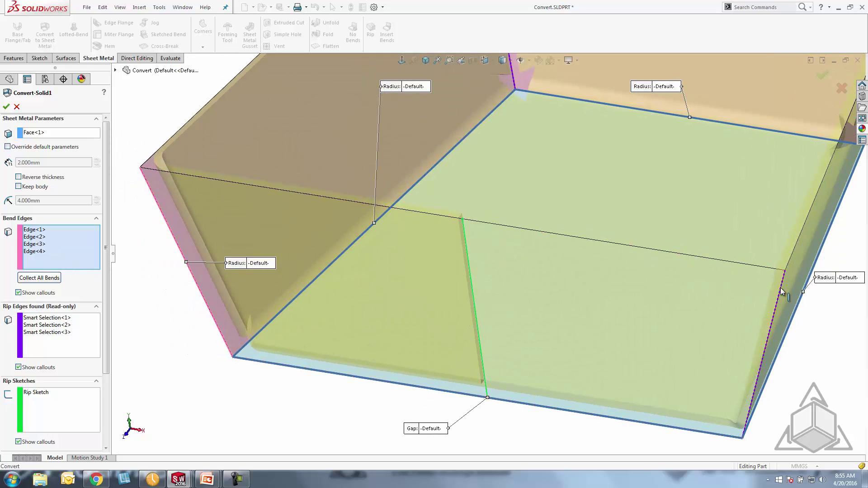
pyautogui.moveTo(782, 289)
pyautogui.mouseDown(button='middle')
pyautogui.moveTo(760, 291)
pyautogui.moveTo(774, 293)
pyautogui.mouseUp(button='middle')
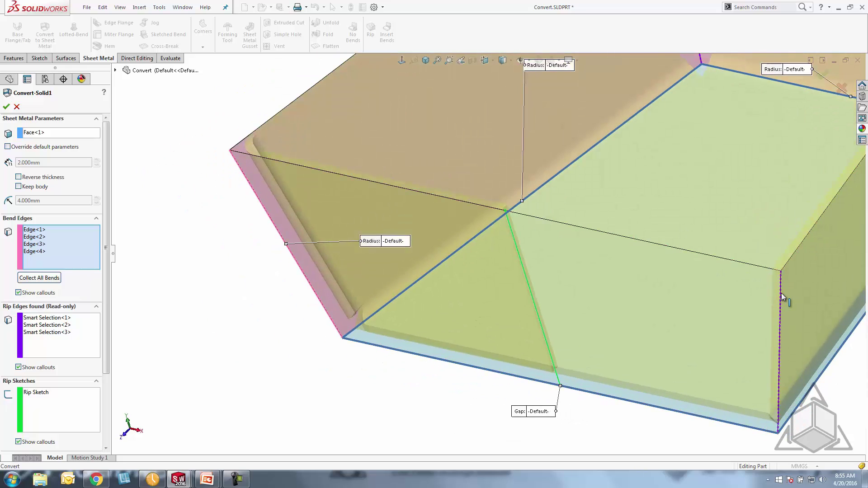
pyautogui.click(782, 294)
pyautogui.moveTo(782, 294); pyautogui.dragTo(767, 301, button='middle')
pyautogui.scroll(3, 768, 273)
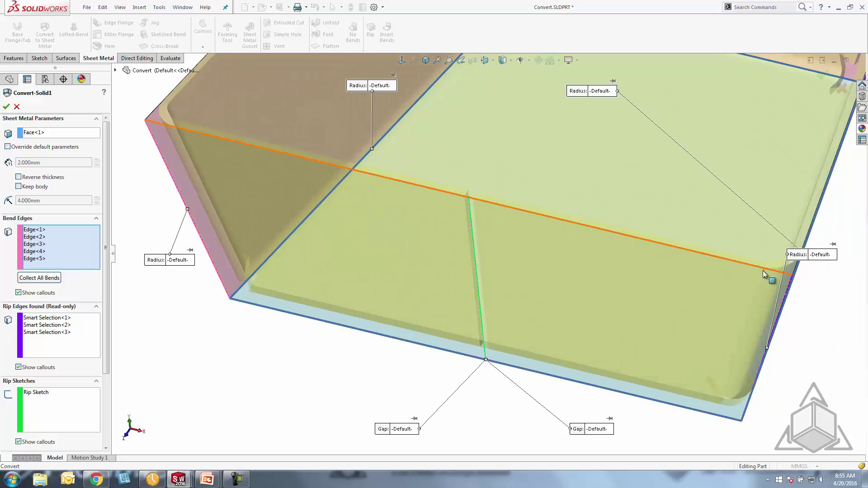
pyautogui.moveTo(472, 244); pyautogui.dragTo(492, 150, button='middle')
pyautogui.scroll(-2, 492, 150)
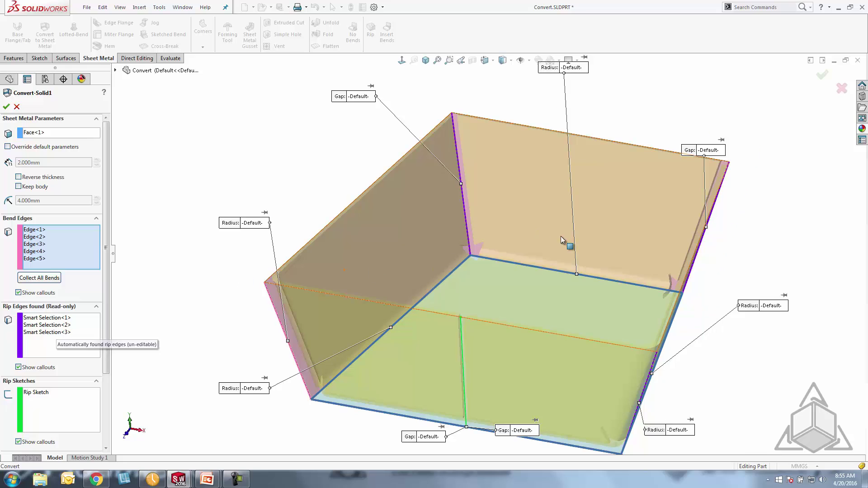
pyautogui.scroll(-3, 560, 236)
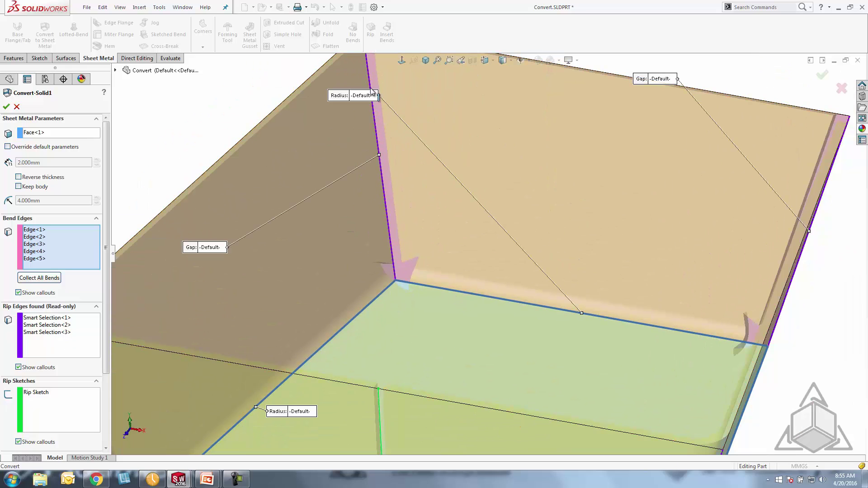
pyautogui.scroll(3, 398, 254)
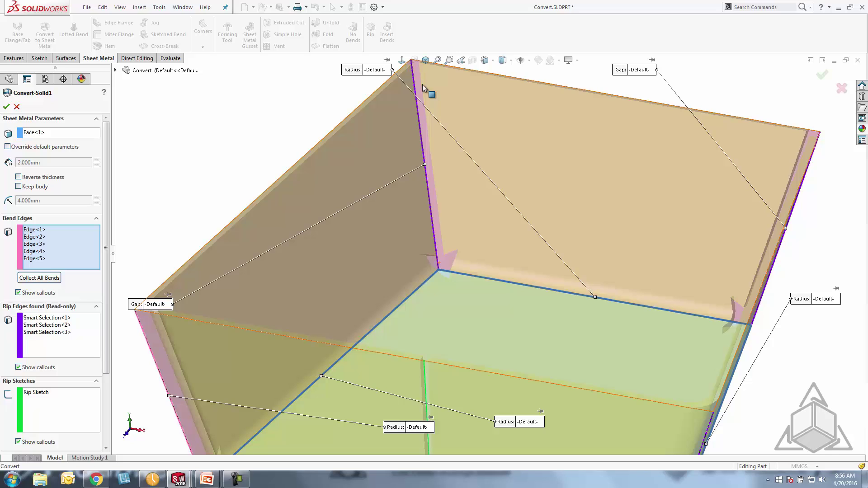
pyautogui.click(7, 107)
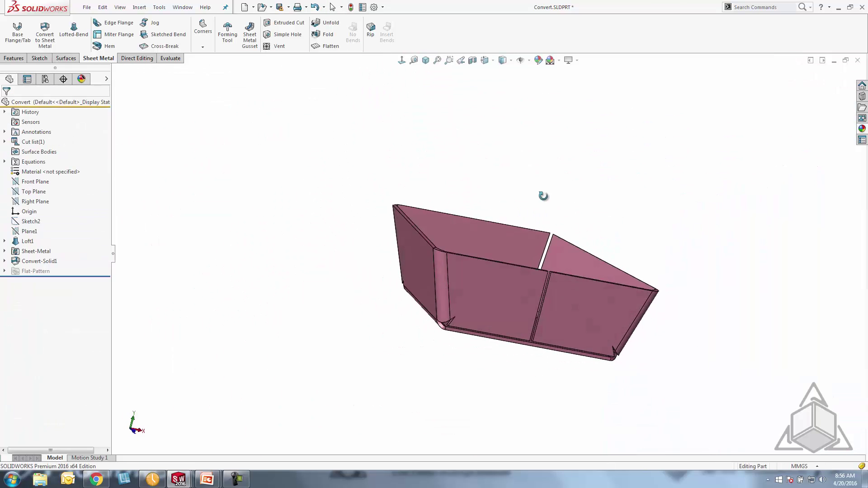
# Flatten the converted box to examine its flat pattern, and return it to the folded state
pyautogui.moveTo(543, 195); pyautogui.dragTo(452, 280, button='middle')
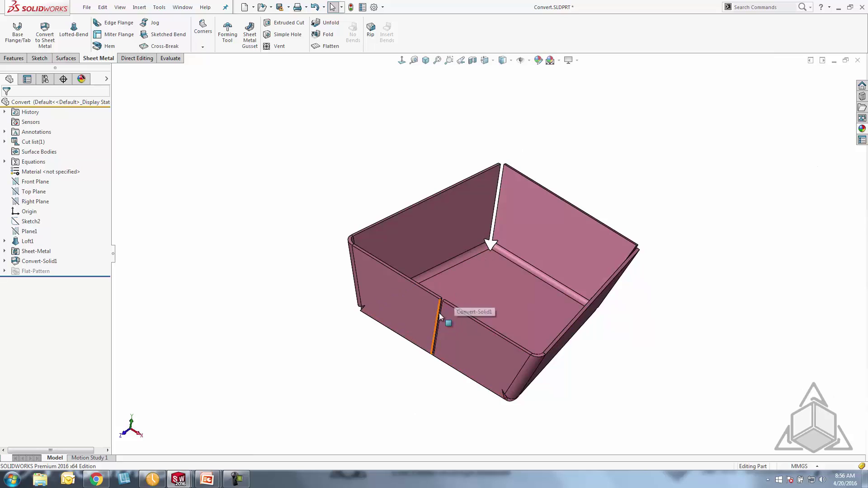
pyautogui.click(324, 47)
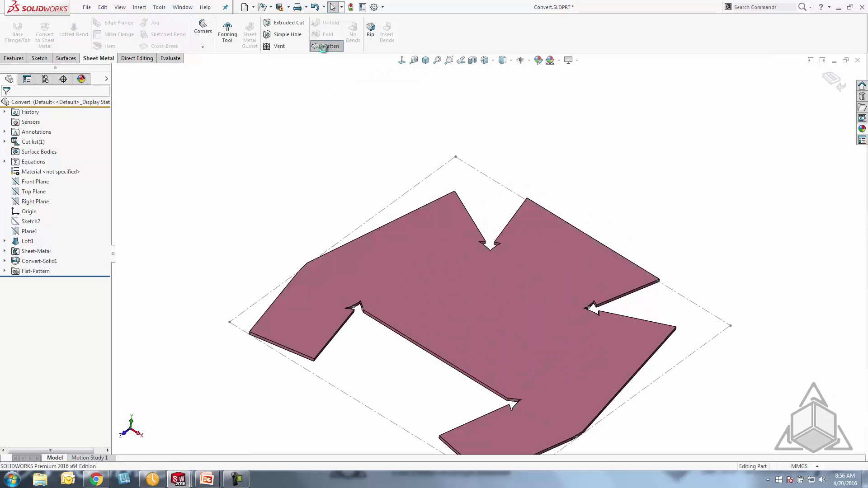
pyautogui.click(325, 46)
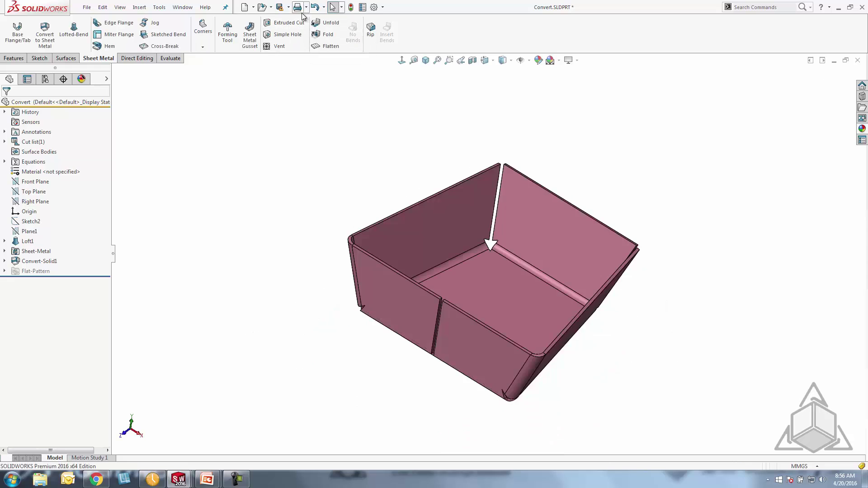
# Open the IGES file Rips.IGS from the Sheet Metal folder
pyautogui.click(262, 7)
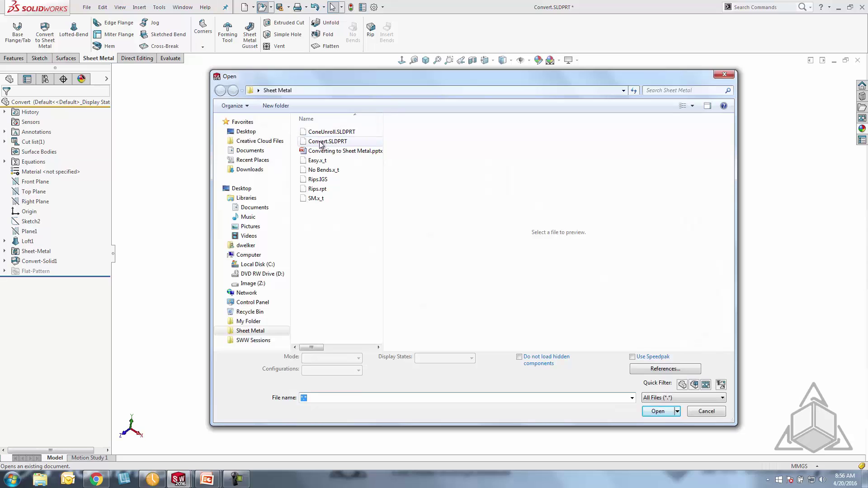
pyautogui.click(321, 179)
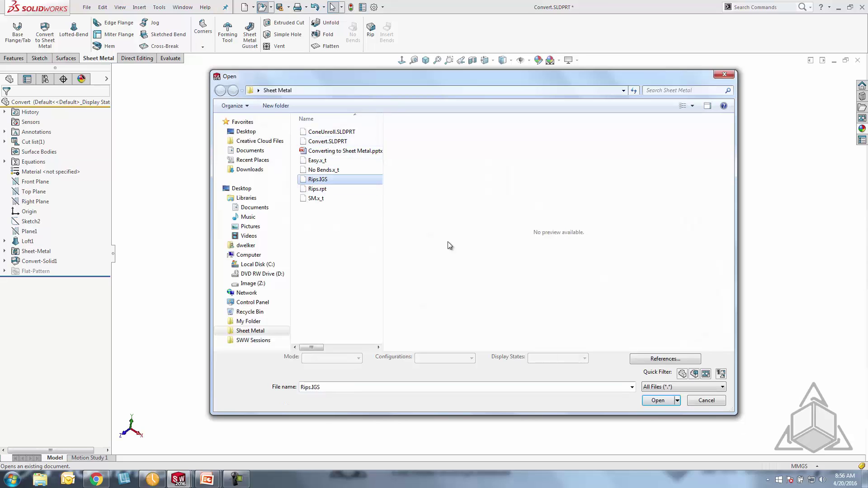
pyautogui.click(657, 400)
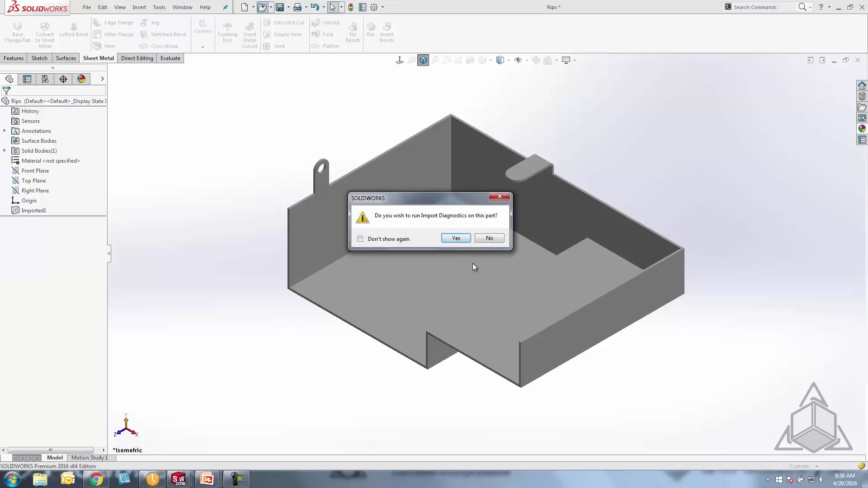
# Run Import Diagnostics on the imported part, heal its faulty face, and display the part shaded with edges
pyautogui.click(455, 238)
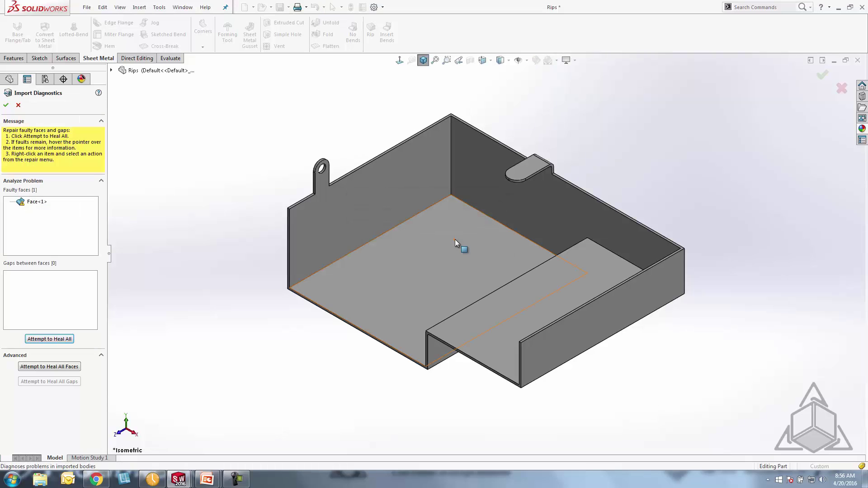
pyautogui.click(48, 339)
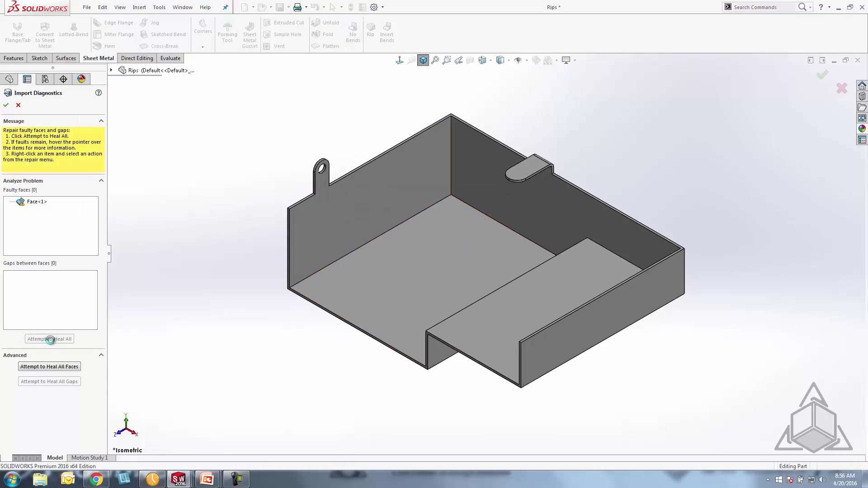
pyautogui.click(6, 105)
pyautogui.click(501, 60)
pyautogui.click(502, 73)
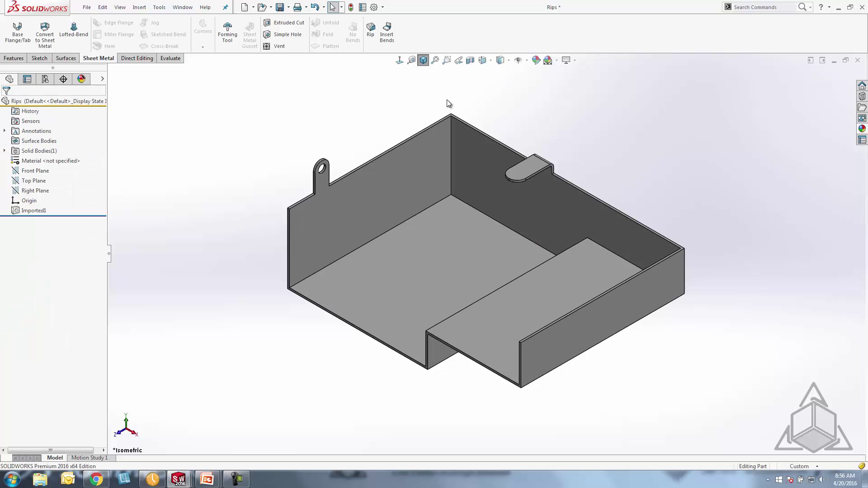
# Start Convert to Sheet Metal with the lower inner floor as the fixed face and try to collect all bends
pyautogui.moveTo(485, 222); pyautogui.dragTo(506, 267, button='middle')
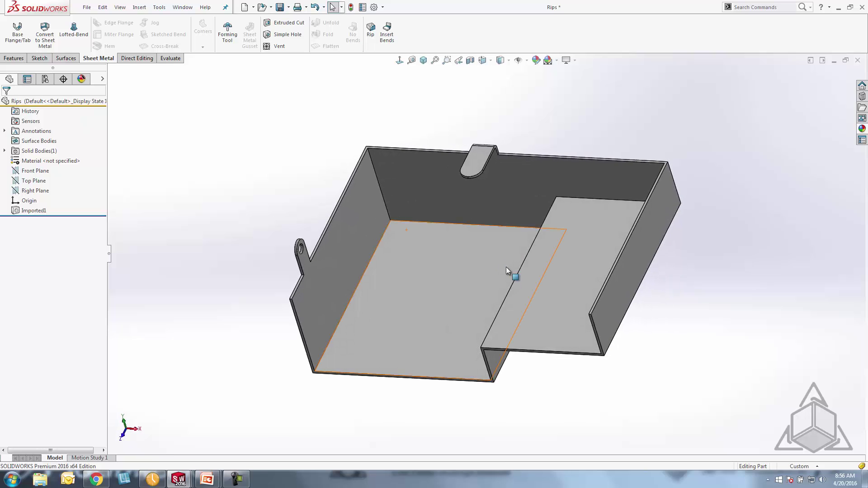
pyautogui.hotkey('ctrl', '8')
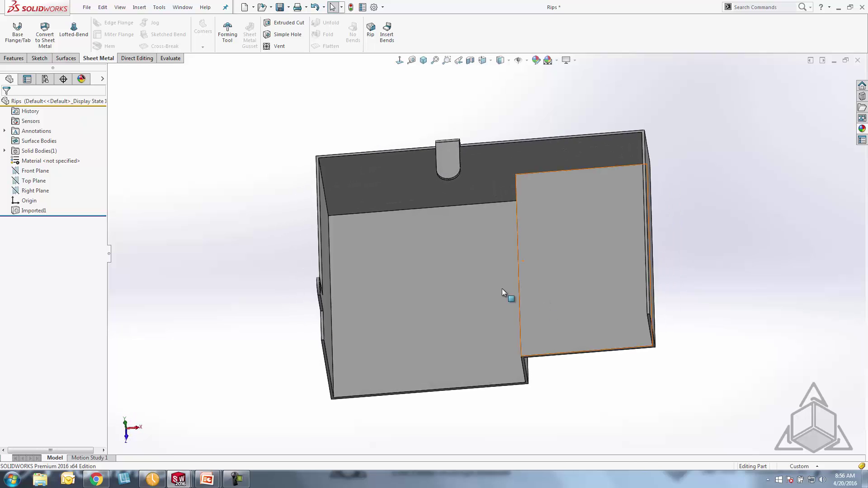
pyautogui.scroll(-6, 310, 170)
pyautogui.scroll(5, 719, 272)
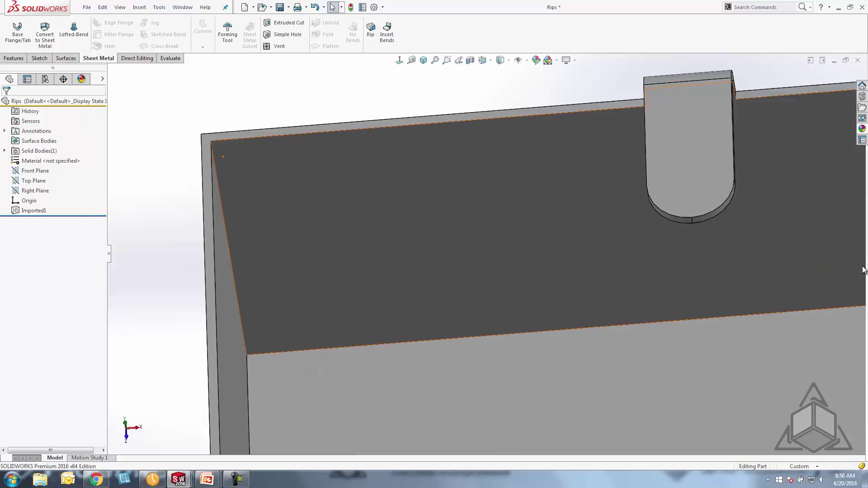
pyautogui.moveTo(719, 272); pyautogui.dragTo(593, 194, button='middle')
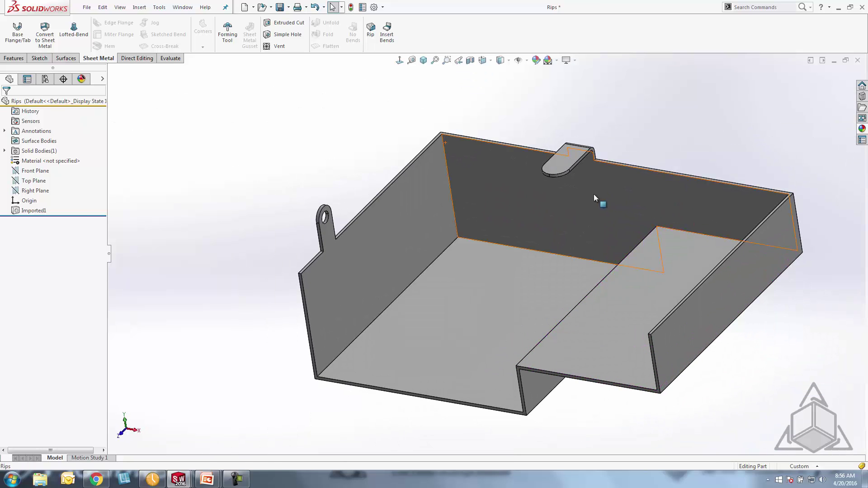
pyautogui.click(41, 37)
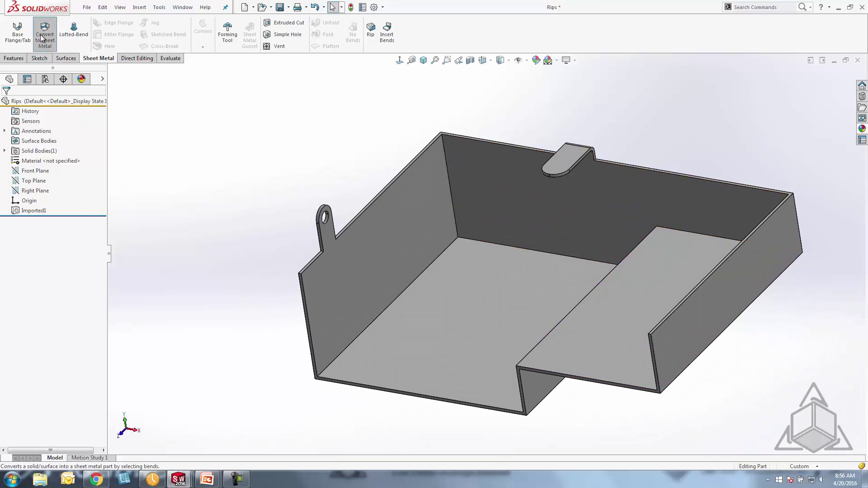
pyautogui.click(480, 300)
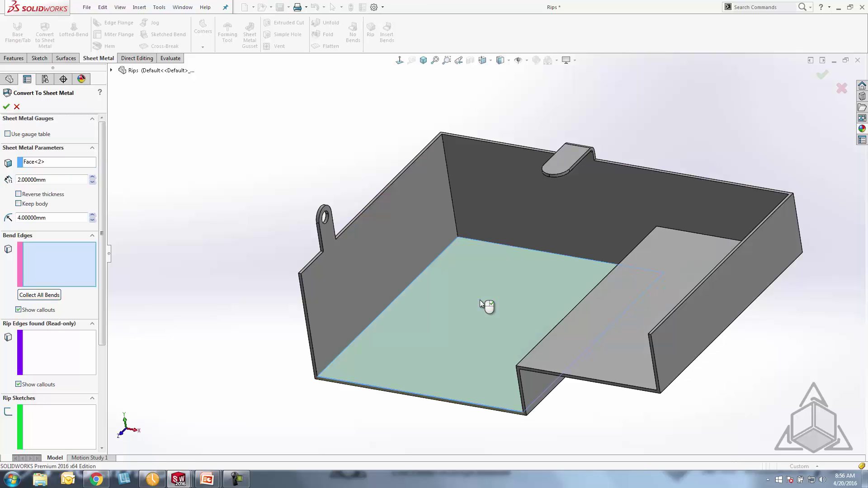
pyautogui.click(49, 298)
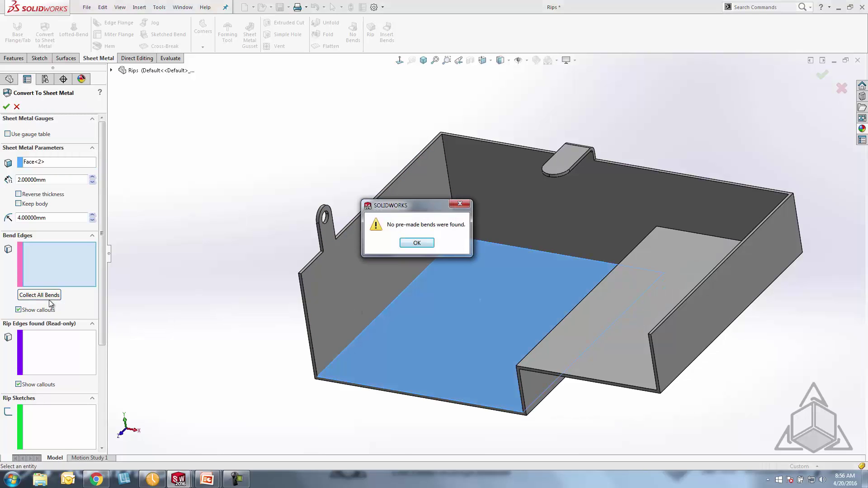
pyautogui.click(416, 243)
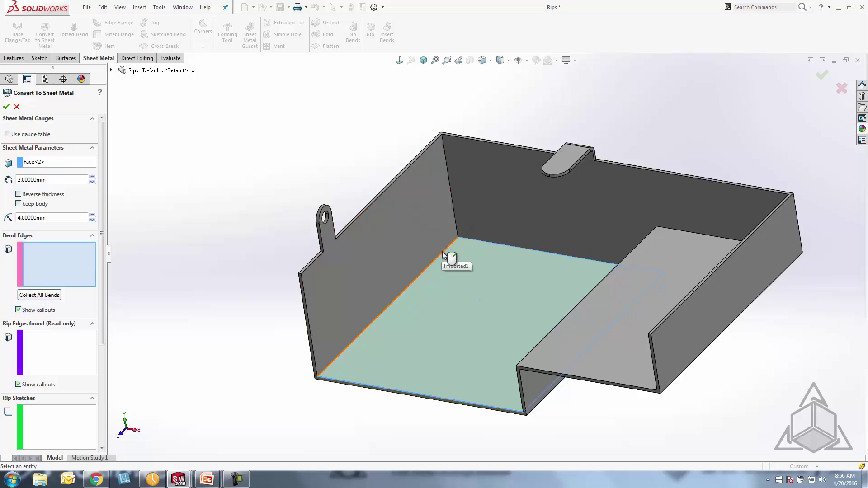
# Add five bend edges: the floor's left and back edges, the step's lower and upper edges, and the right wall's base edge
pyautogui.click(443, 253)
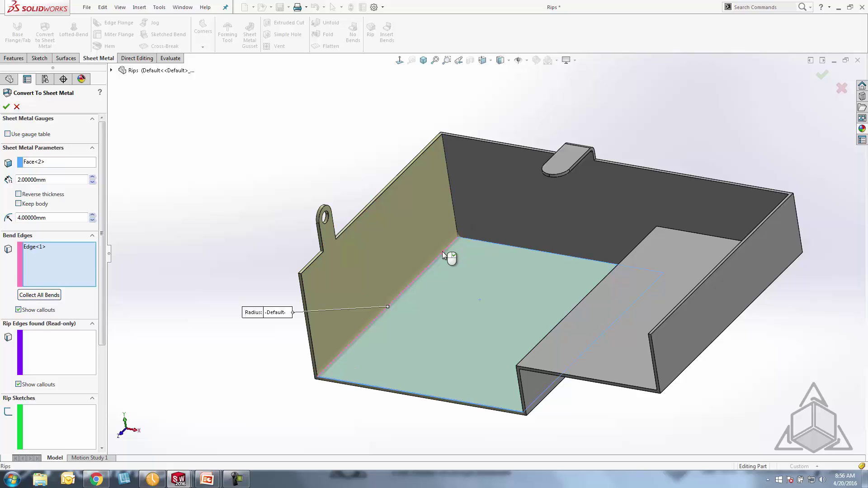
pyautogui.click(478, 241)
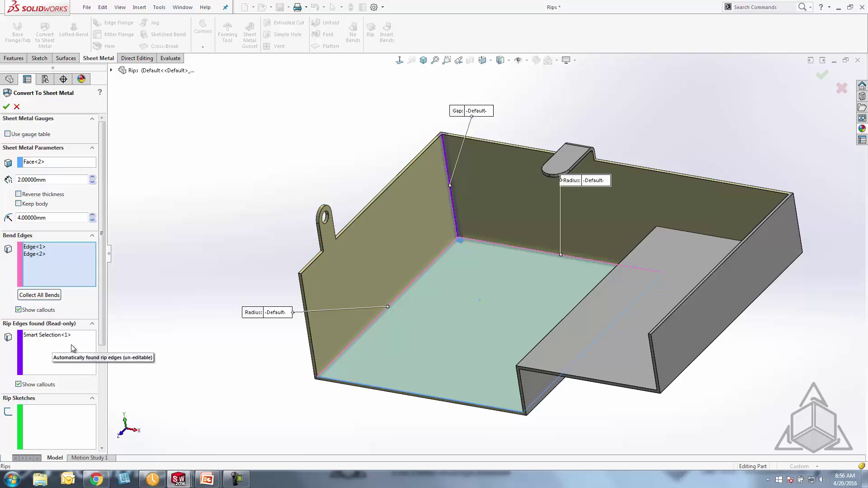
pyautogui.moveTo(505, 301); pyautogui.dragTo(546, 292, button='middle')
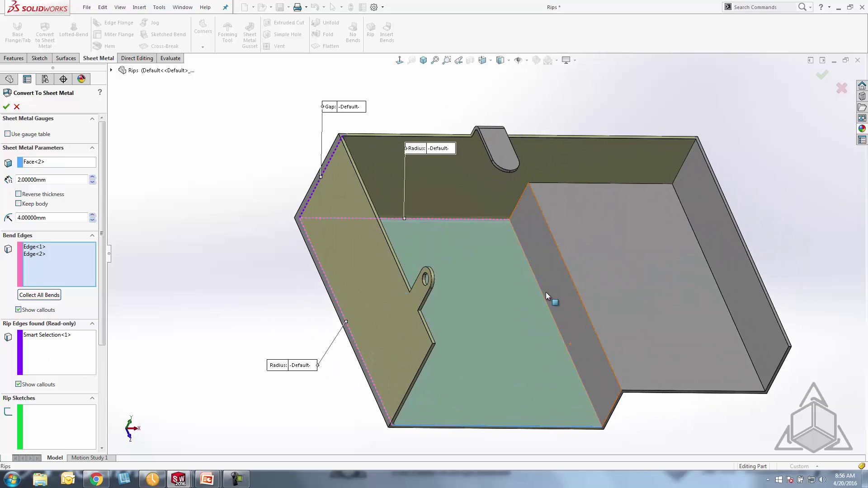
pyautogui.click(543, 296)
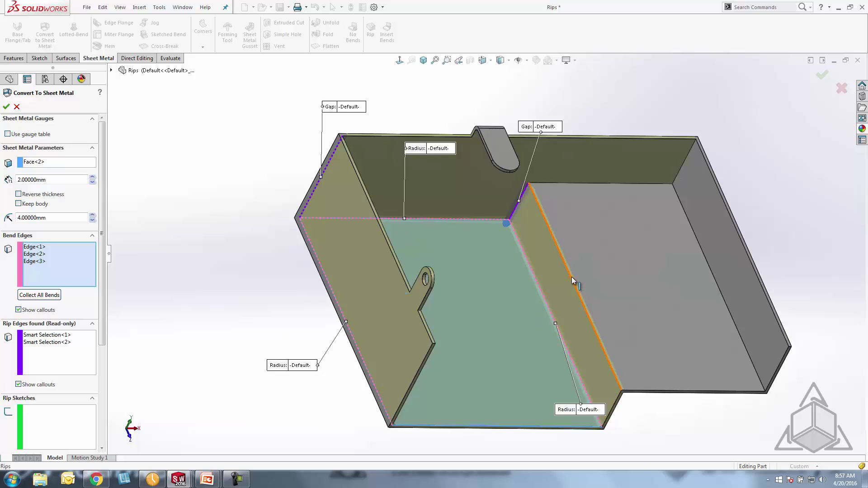
pyautogui.click(572, 277)
pyautogui.click(711, 272)
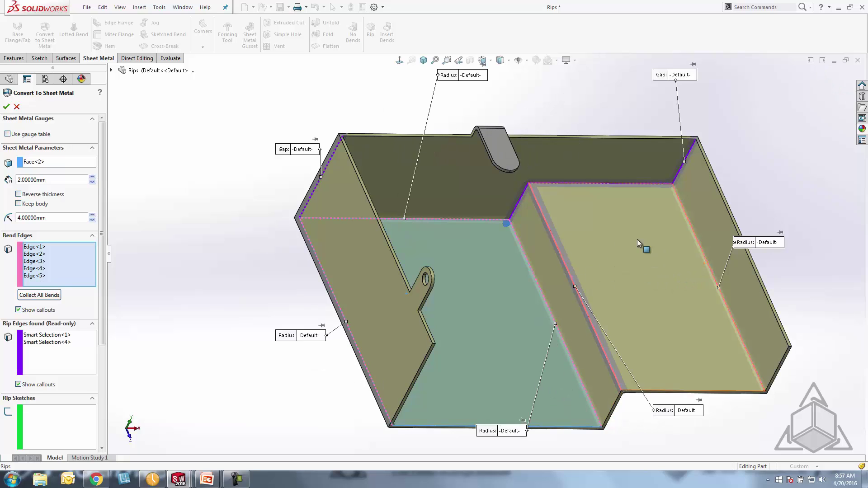
# Complete the sheet metal conversion of the imported part, and undo it
pyautogui.moveTo(687, 176); pyautogui.dragTo(358, 223, button='middle')
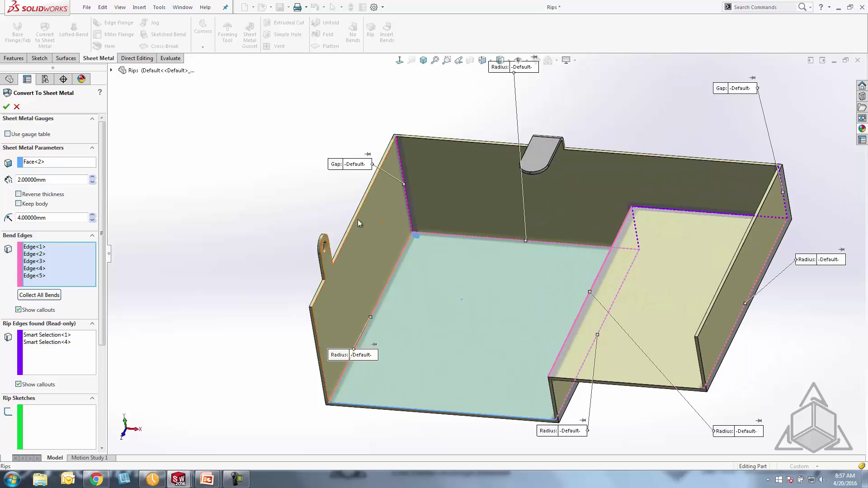
pyautogui.click(7, 108)
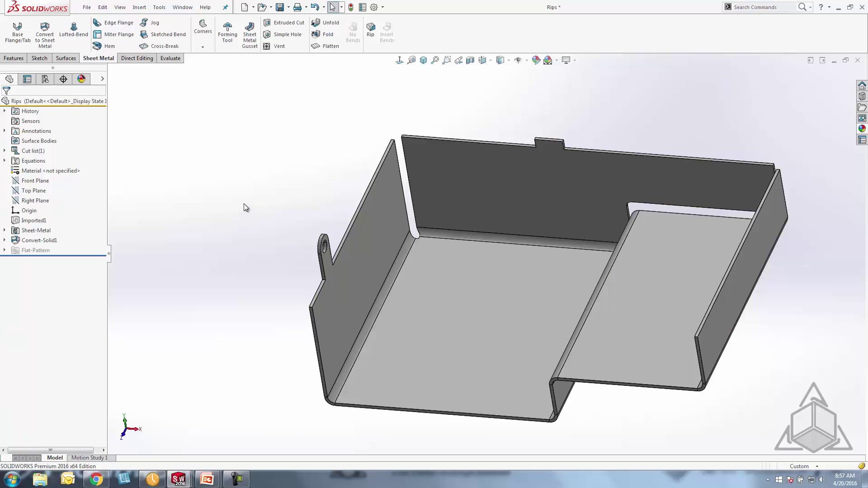
pyautogui.hotkey('ctrl', 'z')
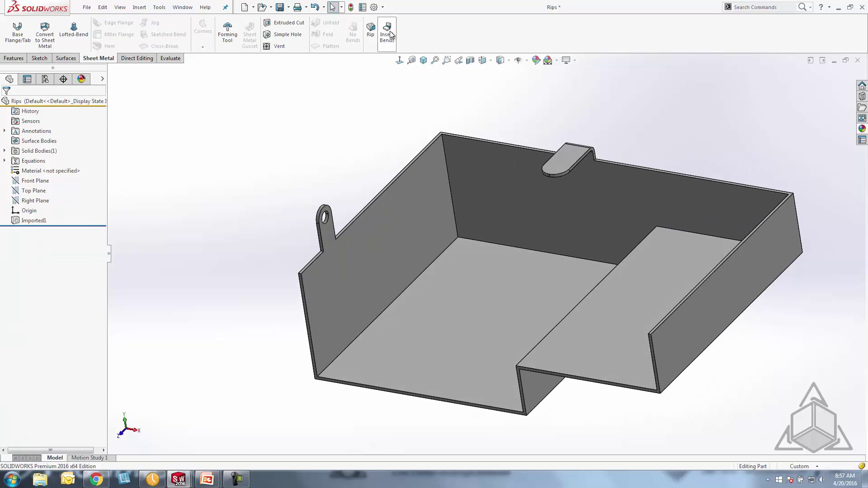
# Try to insert bends on the unripped part with the lower floor face fixed and a 4 mm bend radius
pyautogui.click(386, 32)
pyautogui.click(469, 296)
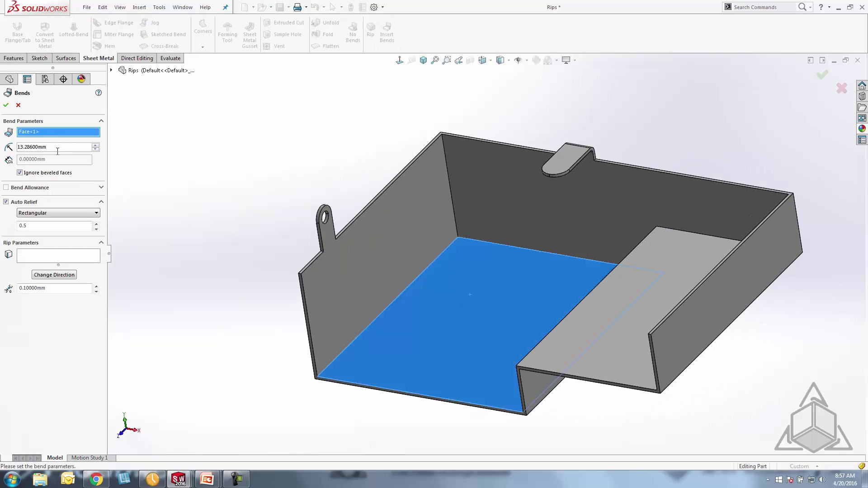
pyautogui.moveTo(57, 151); pyautogui.dragTo(18, 146)
pyautogui.write('4')
pyautogui.press('Return')
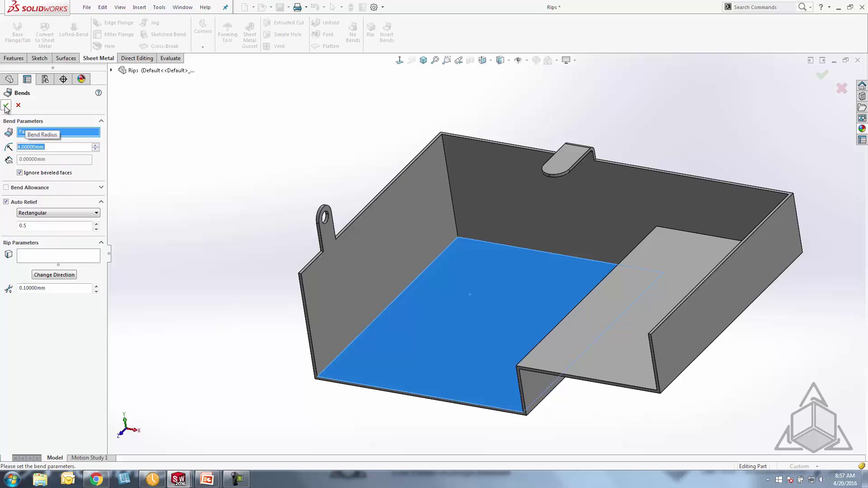
pyautogui.click(6, 106)
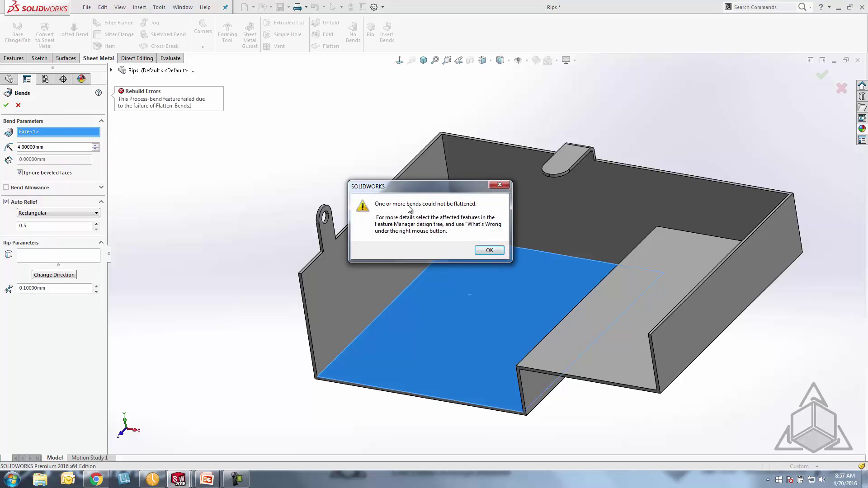
pyautogui.click(490, 250)
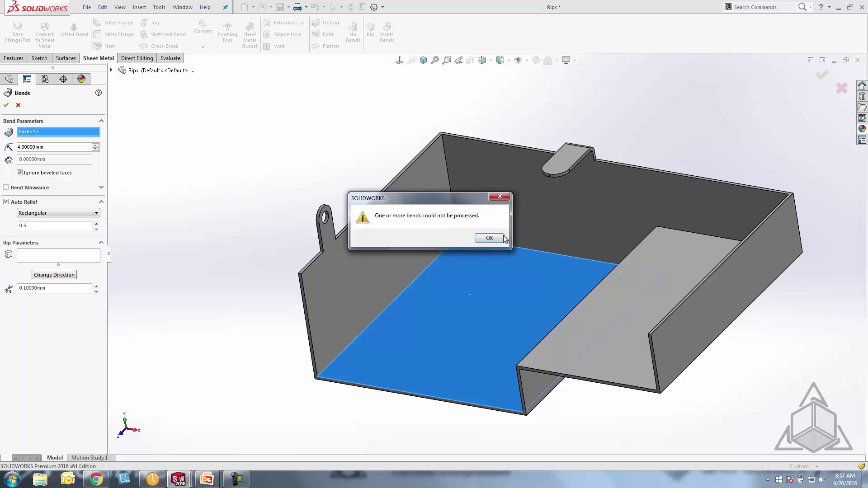
pyautogui.click(503, 238)
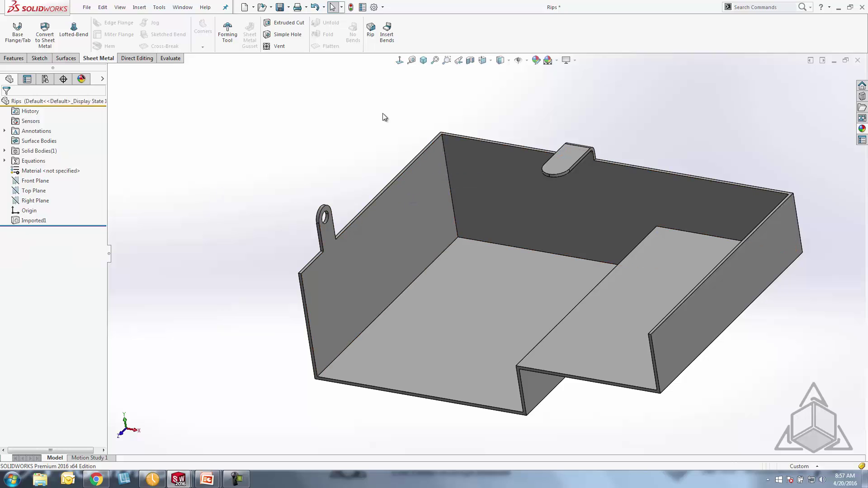
# Rip the back wall's left and right corner edges, the step's corner edge and the raised floor's back edge
pyautogui.click(367, 38)
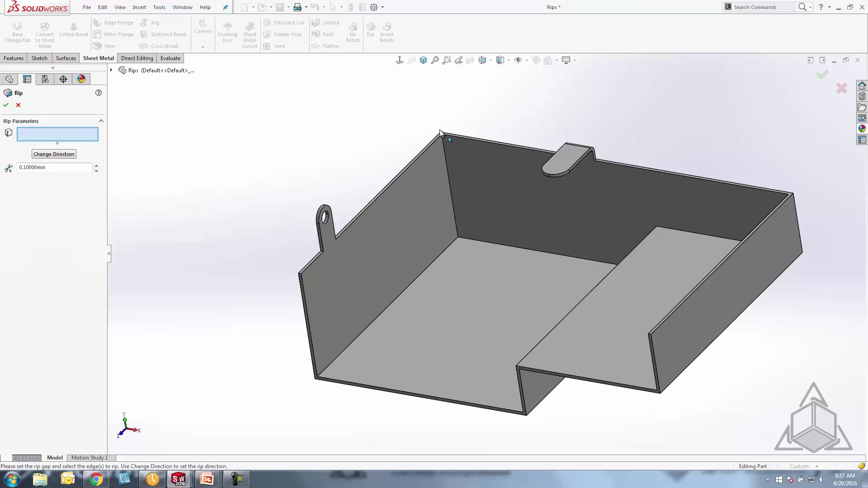
pyautogui.click(445, 154)
pyautogui.moveTo(551, 246); pyautogui.dragTo(577, 250, button='middle')
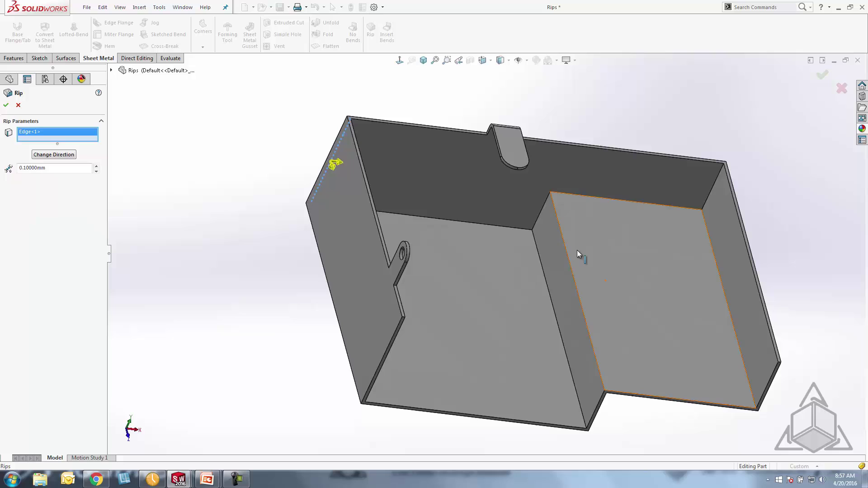
pyautogui.click(542, 208)
pyautogui.click(565, 193)
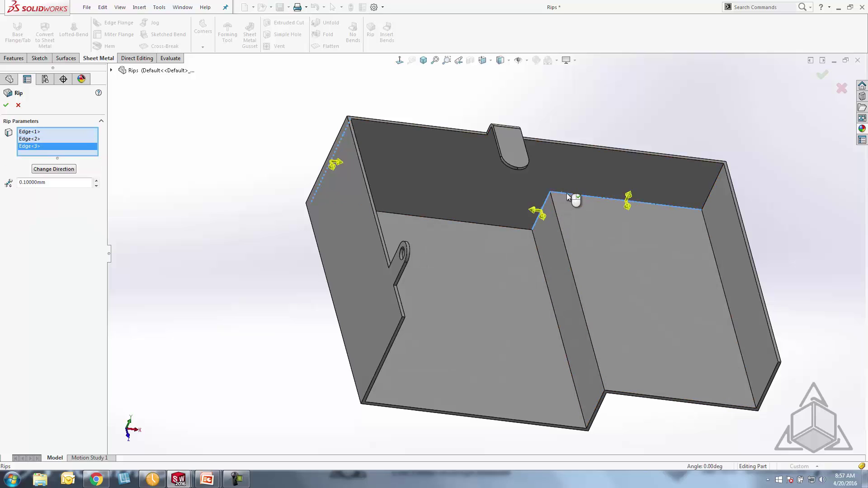
pyautogui.click(713, 193)
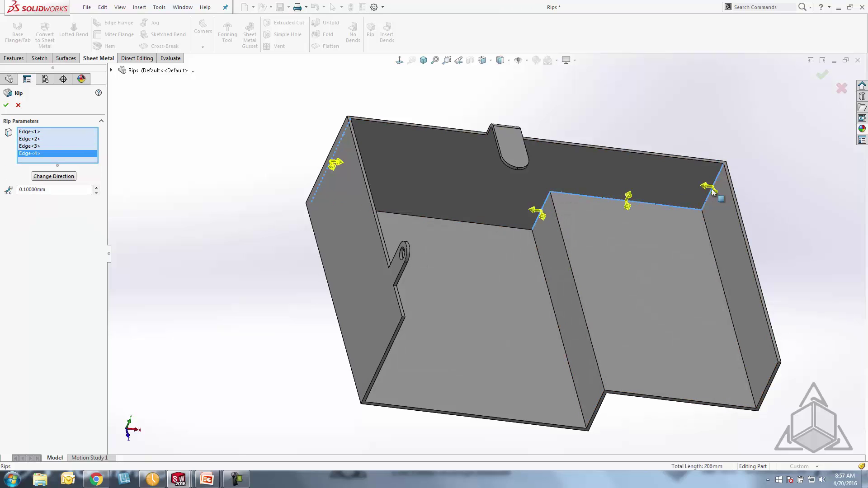
pyautogui.click(6, 105)
pyautogui.moveTo(316, 181); pyautogui.dragTo(405, 143, button='middle')
pyautogui.scroll(8, 405, 144)
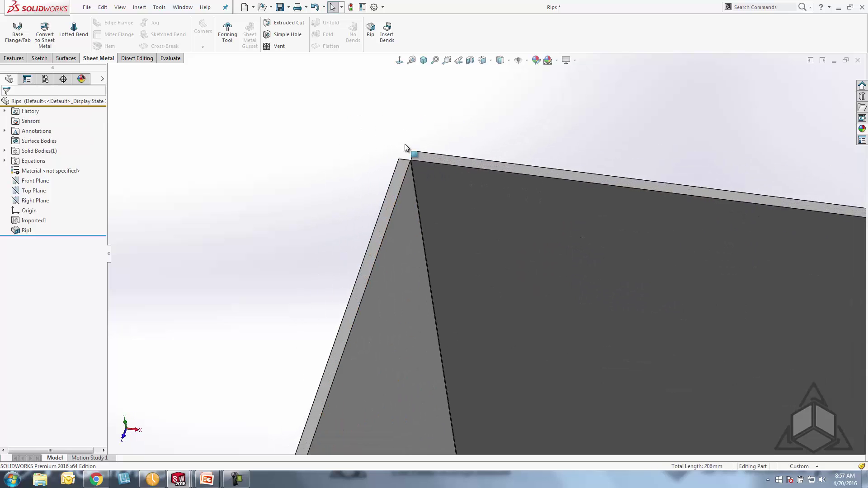
# Insert bends in the ripped part with the lower floor face fixed, a 4 mm radius and rectangular auto relief
pyautogui.click(386, 32)
pyautogui.scroll(-5, 614, 343)
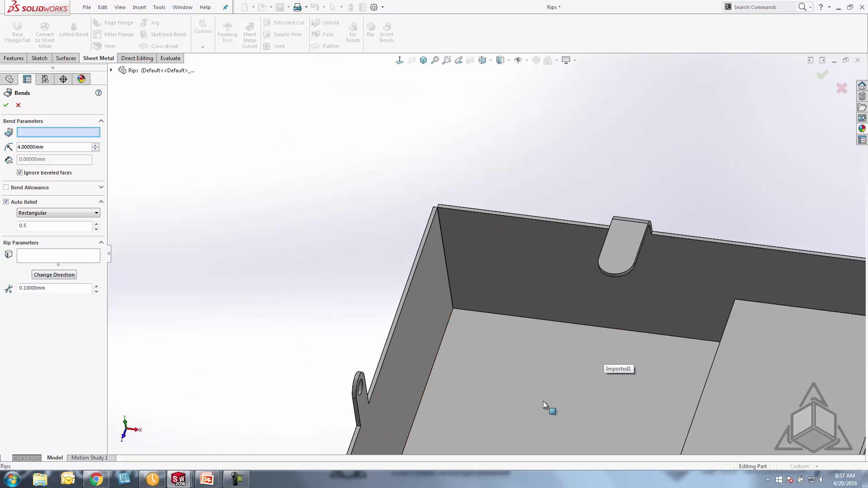
pyautogui.click(544, 402)
pyautogui.scroll(-3, 542, 402)
pyautogui.click(6, 105)
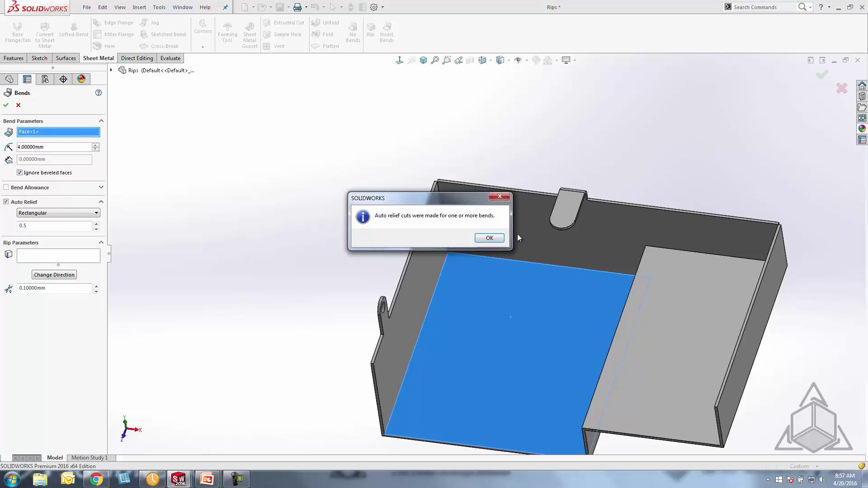
pyautogui.click(490, 238)
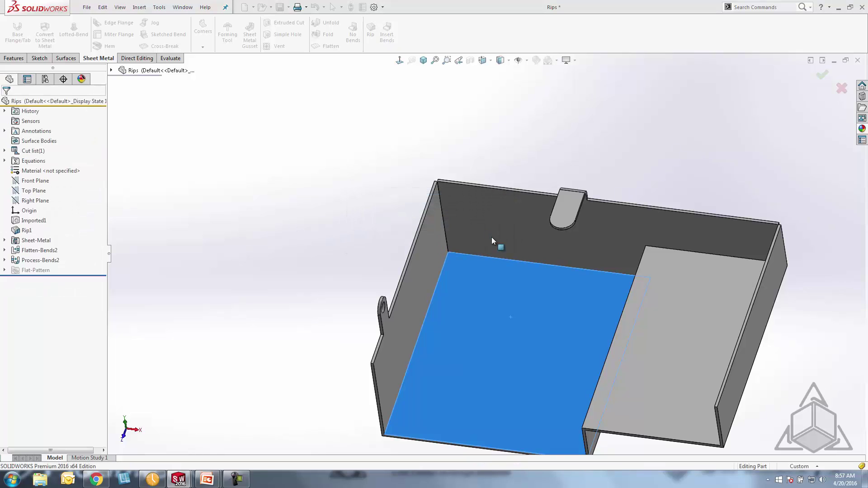
# Open the ConeUnroll.SLDPRT part from the Sheet Metal folder
pyautogui.moveTo(492, 239); pyautogui.dragTo(524, 312, button='middle')
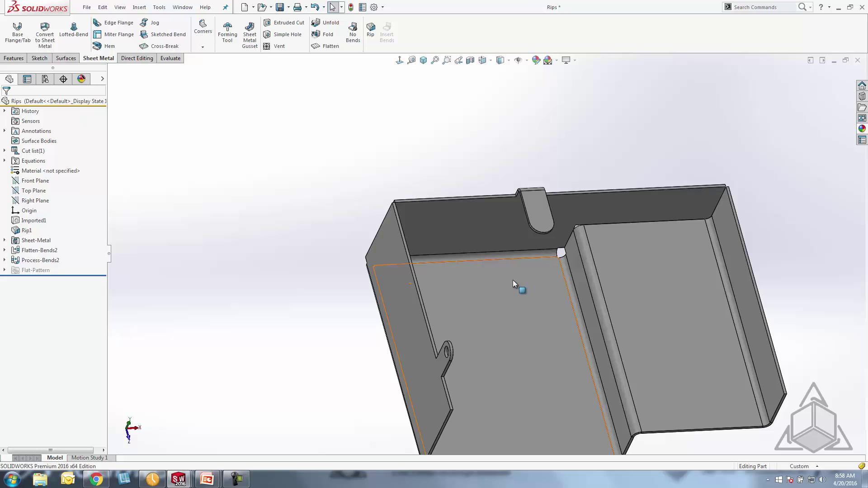
pyautogui.click(264, 10)
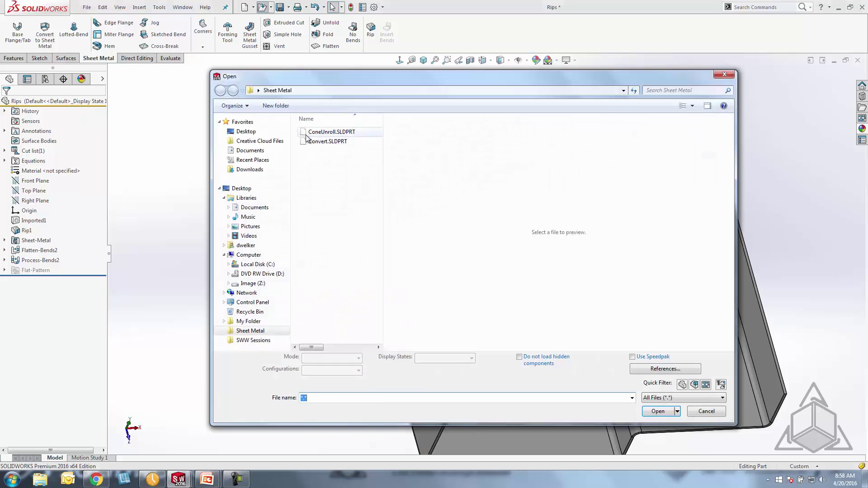
pyautogui.click(330, 132)
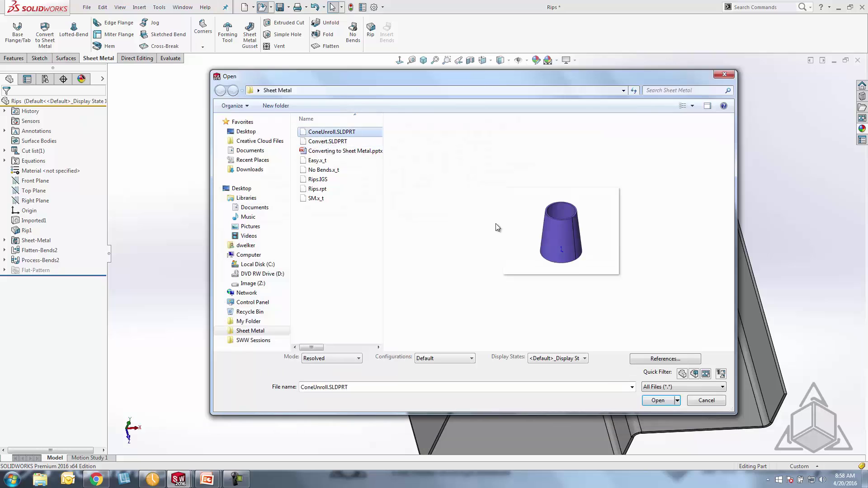
pyautogui.click(656, 399)
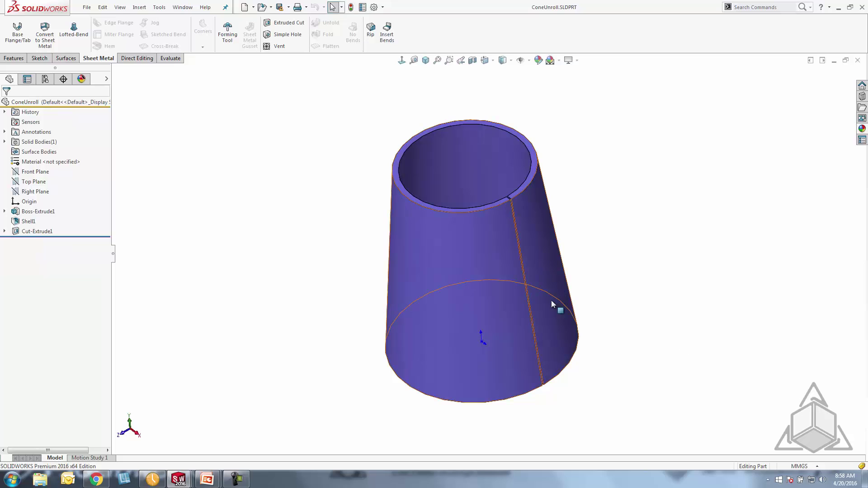
pyautogui.moveTo(316, 268)
pyautogui.mouseDown(button='middle')
pyautogui.moveTo(357, 264)
pyautogui.moveTo(316, 259)
pyautogui.mouseUp(button='middle')
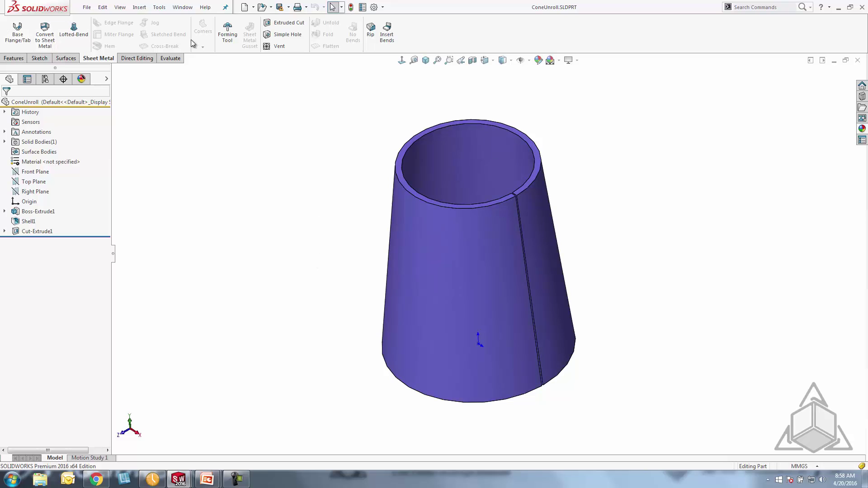
# Insert bends in the cone with an outer edge of its slit fixed, a 4 mm bend radius and rectangular auto relief
pyautogui.click(391, 39)
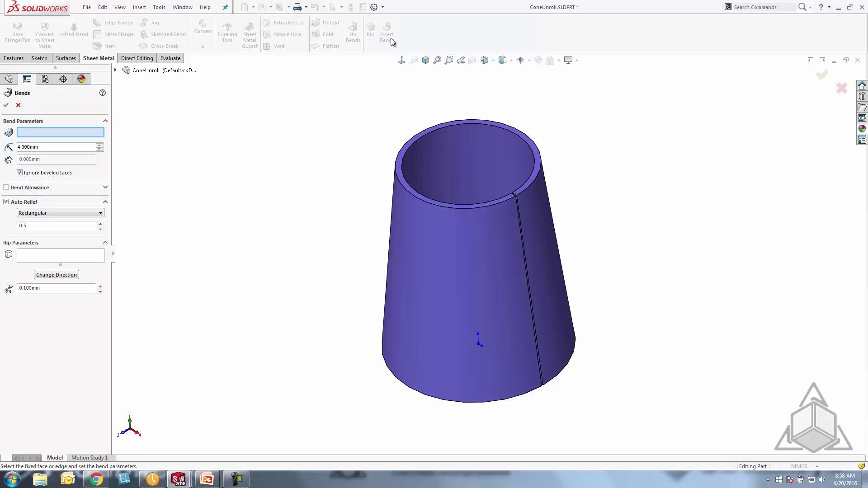
pyautogui.scroll(-5, 517, 216)
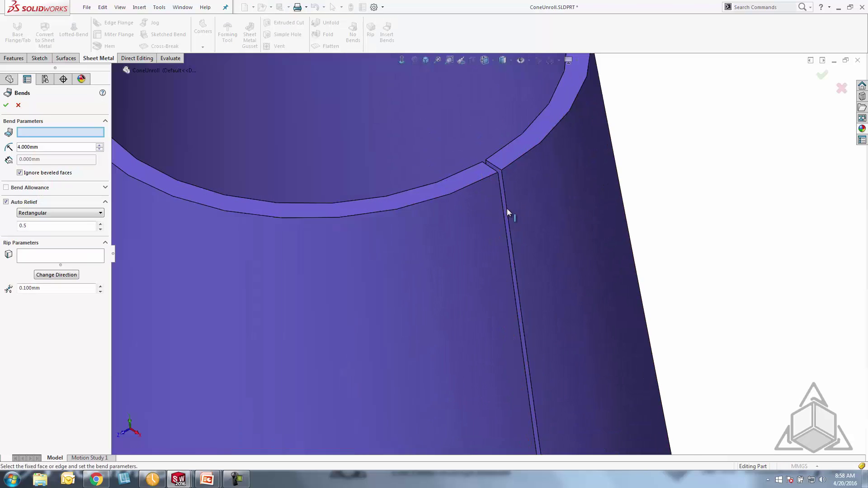
pyautogui.click(497, 178)
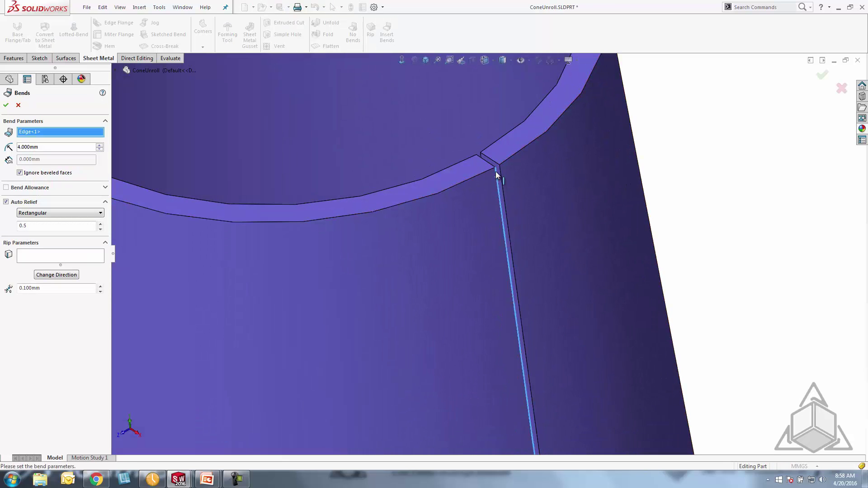
pyautogui.scroll(8, 499, 242)
pyautogui.click(6, 105)
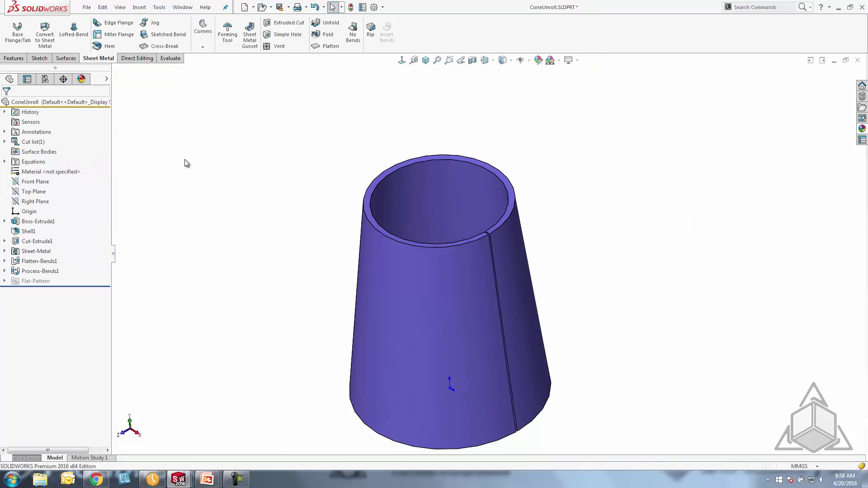
# Flatten and refold the cone to check its flat pattern, and examine the fixed edge at the slit up close
pyautogui.click(326, 48)
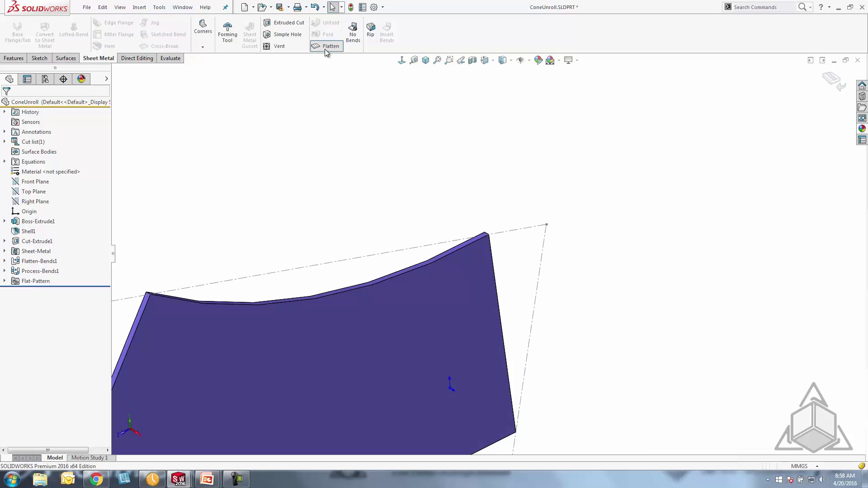
pyautogui.click(325, 50)
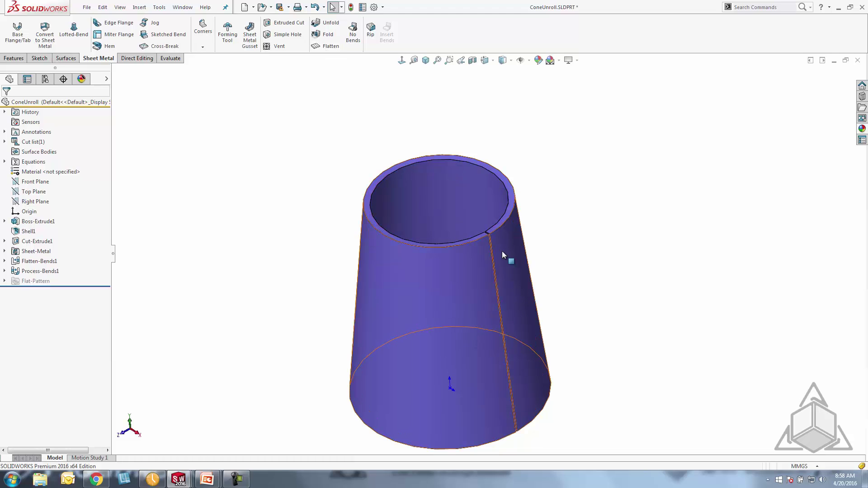
pyautogui.scroll(-10, 502, 253)
pyautogui.moveTo(472, 303)
pyautogui.mouseDown(button='middle')
pyautogui.moveTo(452, 310)
pyautogui.moveTo(487, 302)
pyautogui.mouseUp(button='middle')
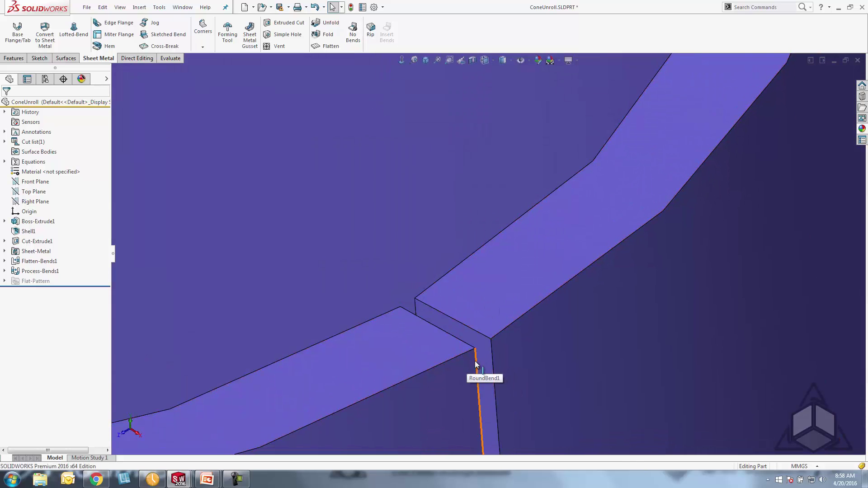
pyautogui.moveTo(497, 353); pyautogui.dragTo(505, 345, button='middle')
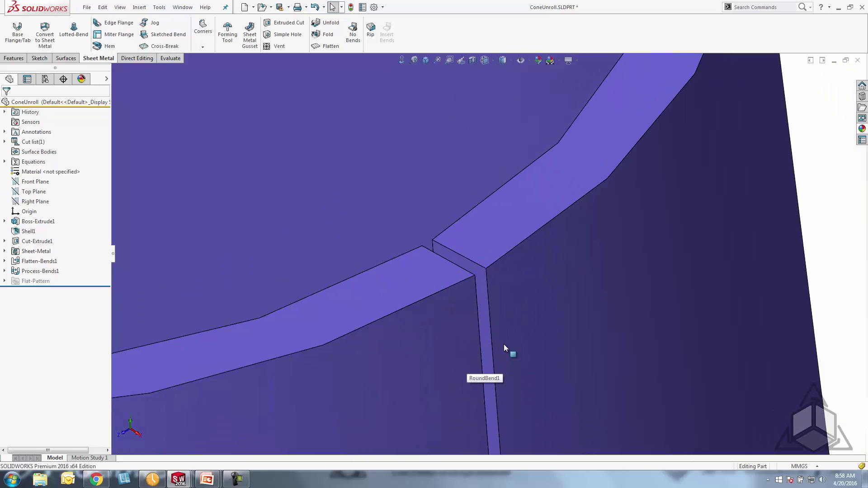
pyautogui.scroll(10, 504, 344)
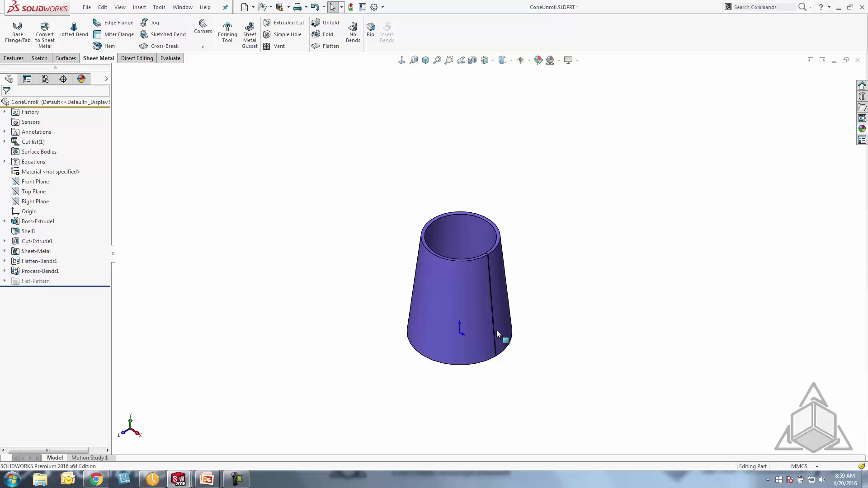
# Open SM.x_t with Import Diagnostics run on the part, and display it shaded with edges
pyautogui.click(263, 8)
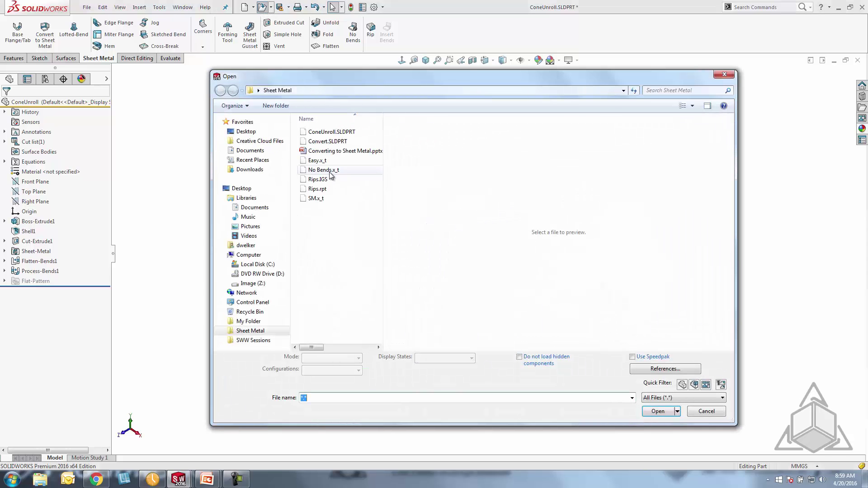
pyautogui.click(316, 199)
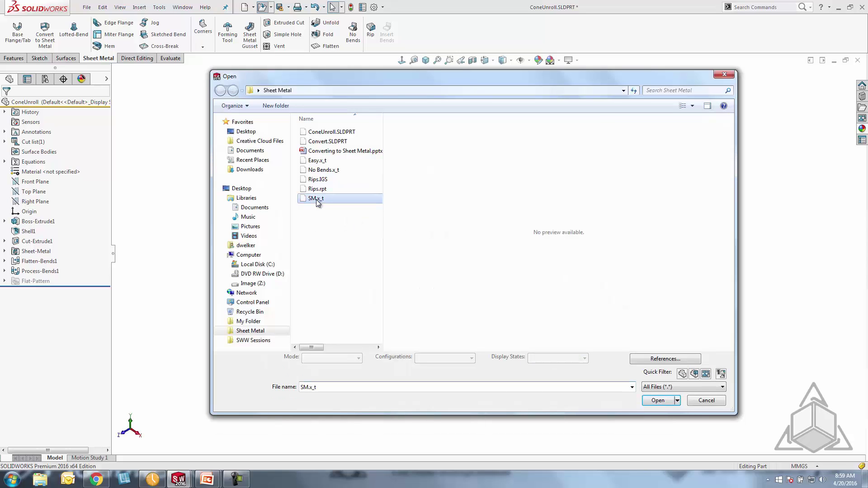
pyautogui.click(657, 400)
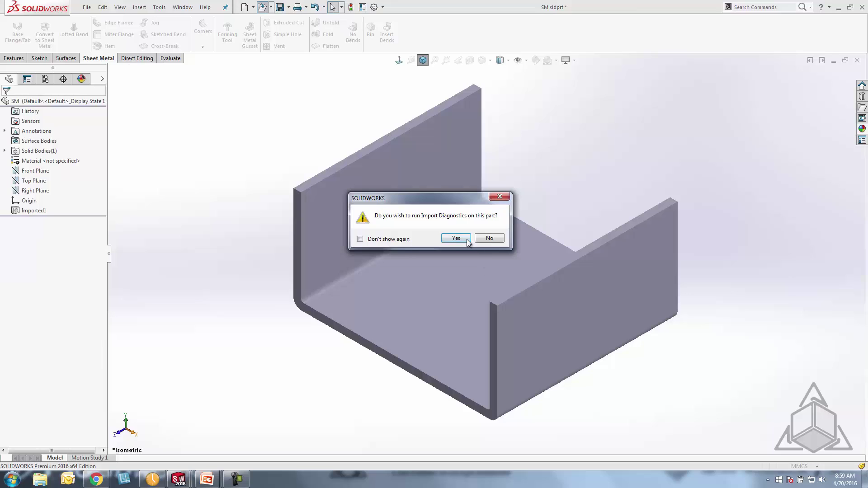
pyautogui.click(455, 239)
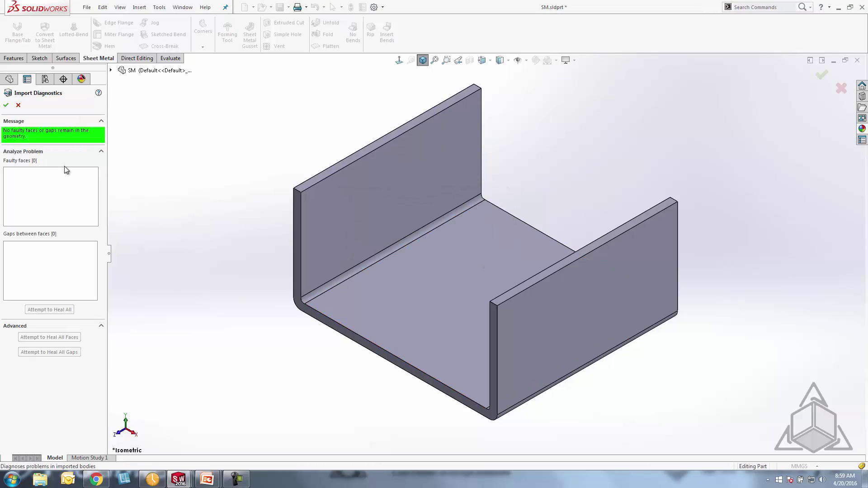
pyautogui.click(6, 106)
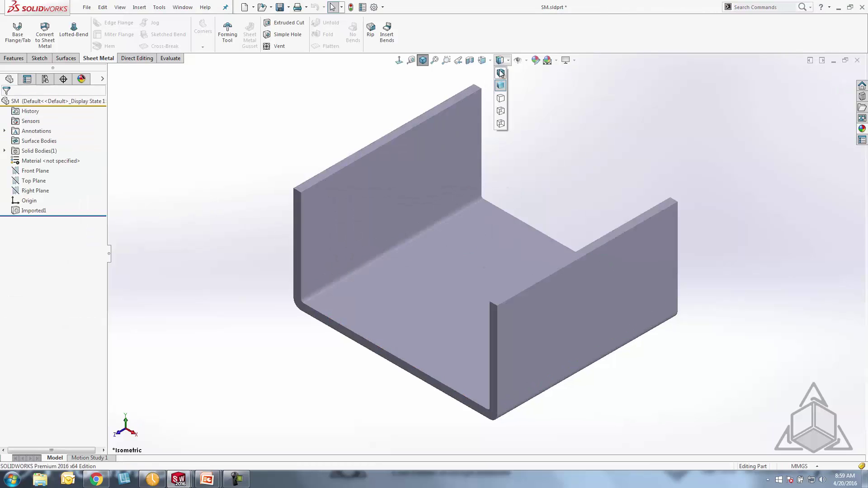
pyautogui.moveTo(461, 99); pyautogui.dragTo(437, 258, button='middle')
pyautogui.scroll(10, 365, 299)
pyautogui.moveTo(365, 299); pyautogui.dragTo(548, 256, button='middle')
pyautogui.scroll(-5, 411, 274)
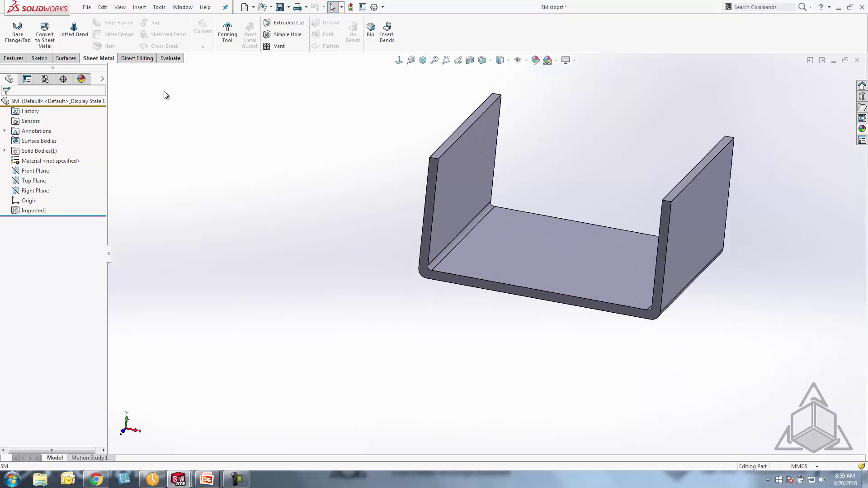
# Convert the channel to sheet metal with its inner floor face fixed, all bends collected, 10 mm reversed thickness and a 4 mm bend radius
pyautogui.click(46, 37)
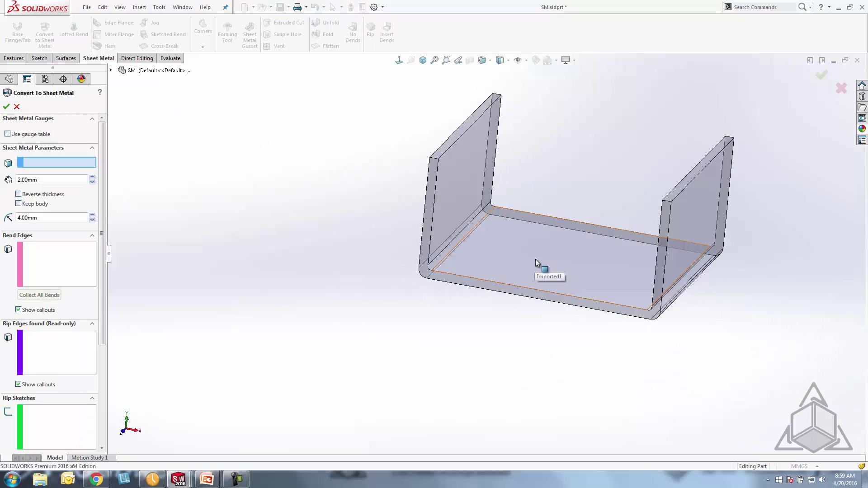
pyautogui.click(535, 262)
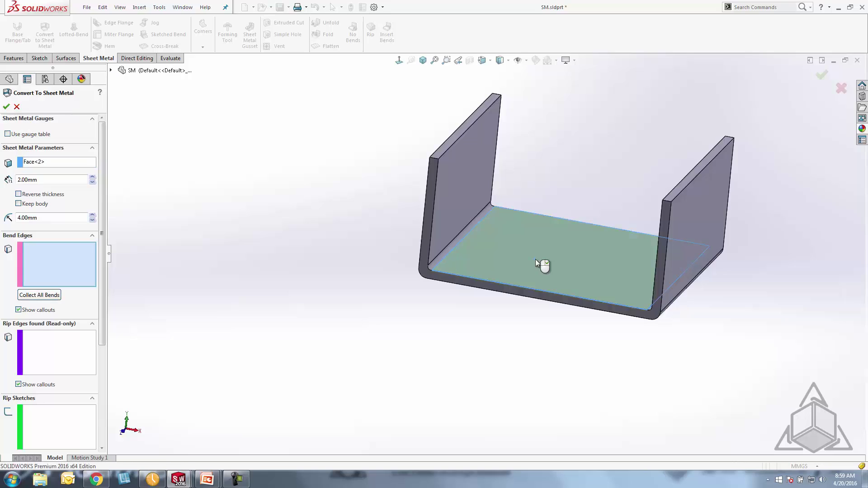
pyautogui.click(47, 295)
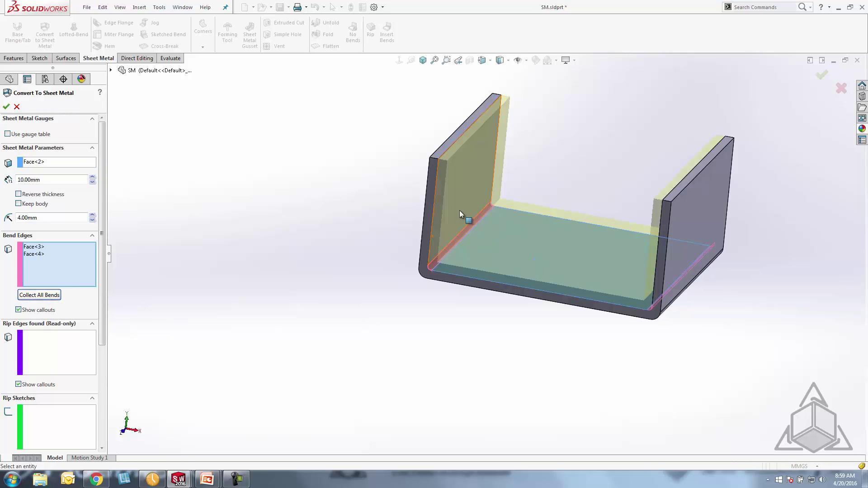
pyautogui.click(18, 194)
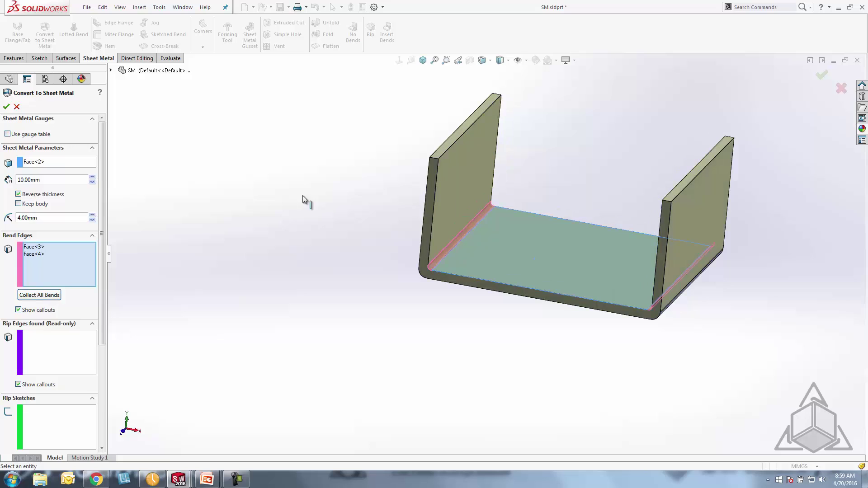
pyautogui.scroll(-5, 461, 273)
pyautogui.moveTo(465, 281); pyautogui.dragTo(473, 239, button='middle')
pyautogui.scroll(-4, 461, 271)
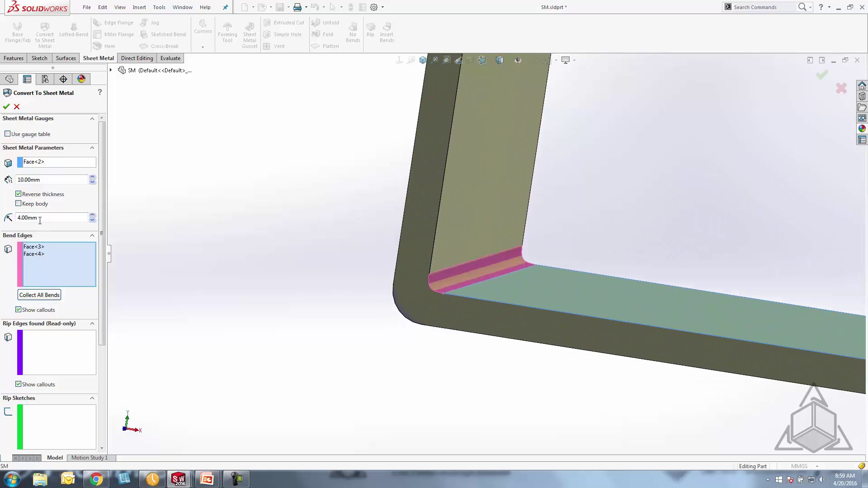
pyautogui.moveTo(400, 281); pyautogui.dragTo(435, 281, button='middle')
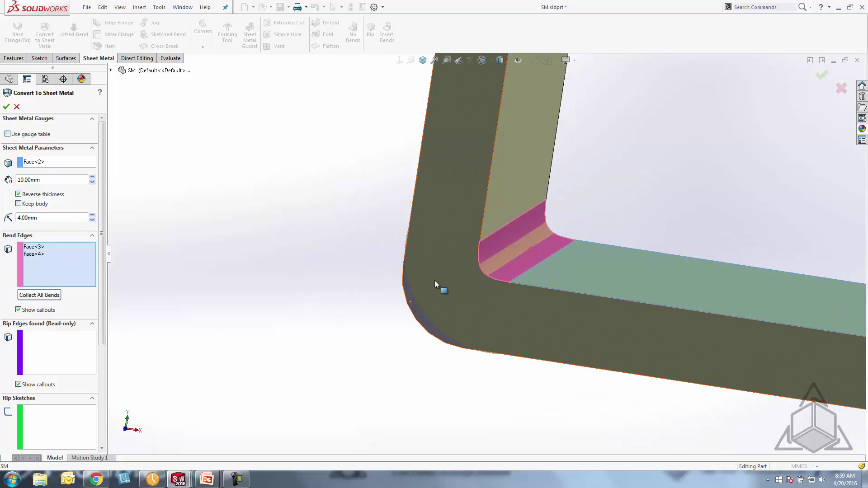
pyautogui.click(6, 107)
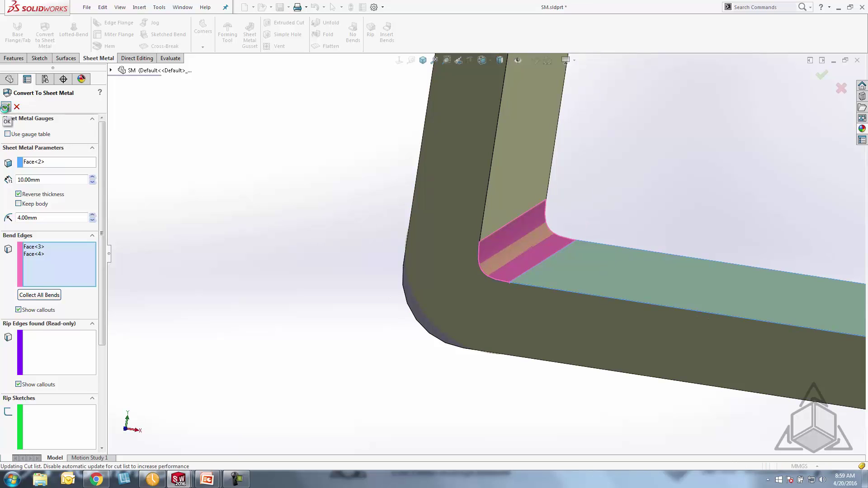
# Examine the converted channel's bend profile in the front view, and undo the sheet metal conversion
pyautogui.moveTo(497, 262); pyautogui.dragTo(533, 237, button='middle')
pyautogui.scroll(-3, 531, 237)
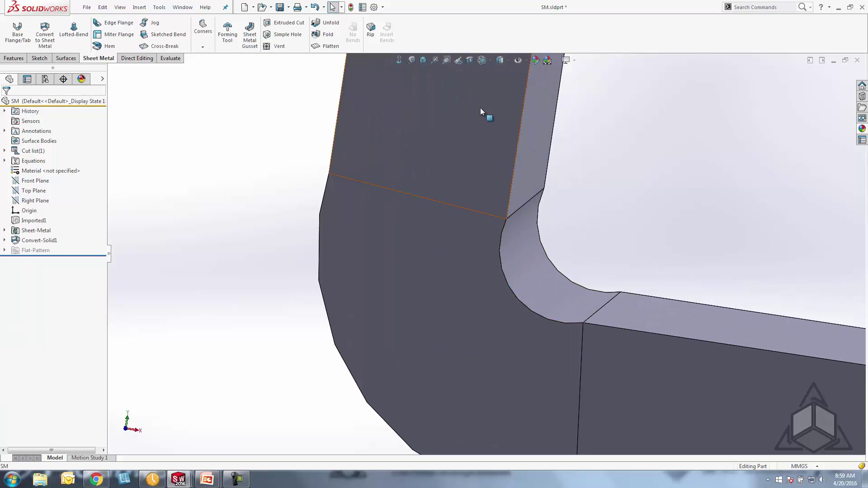
pyautogui.click(482, 60)
pyautogui.click(496, 109)
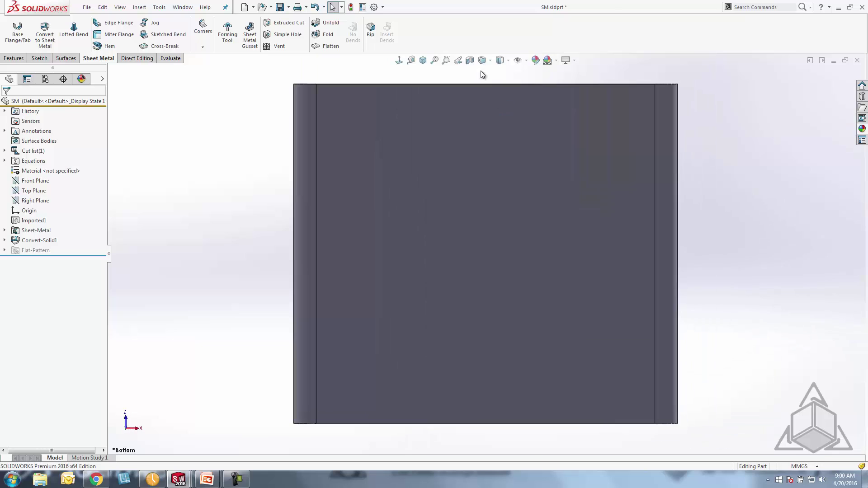
pyautogui.click(488, 61)
pyautogui.click(495, 95)
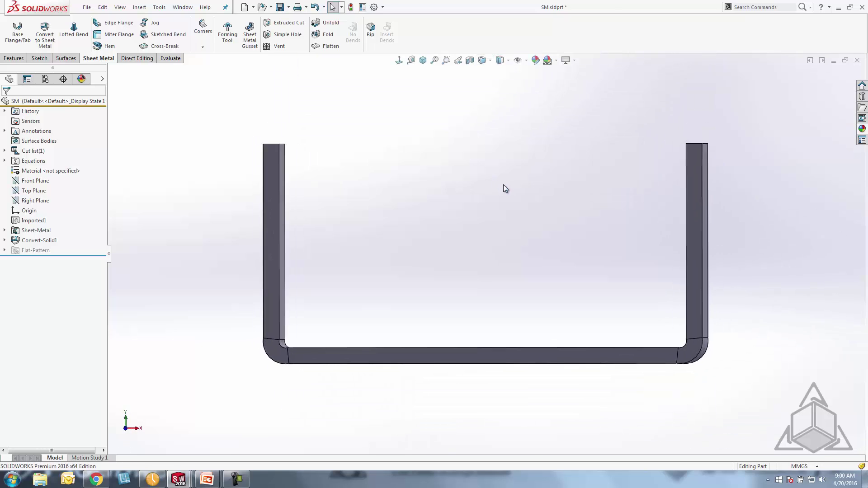
pyautogui.click(482, 61)
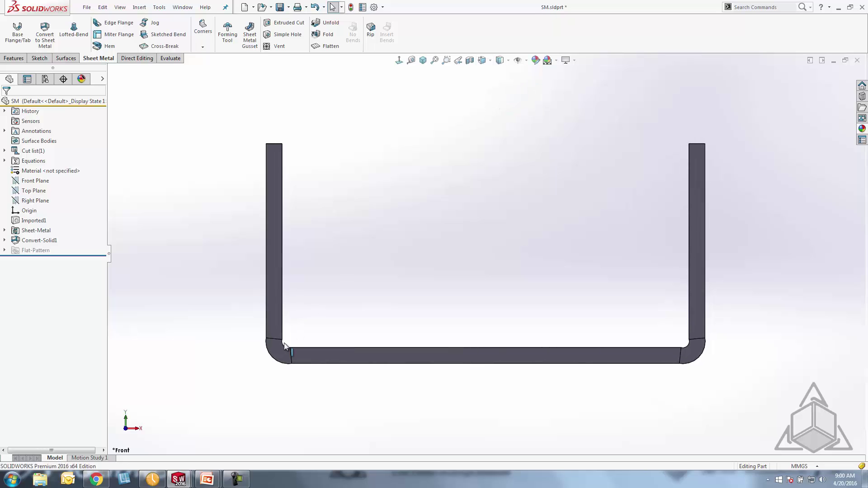
pyautogui.scroll(-10, 285, 345)
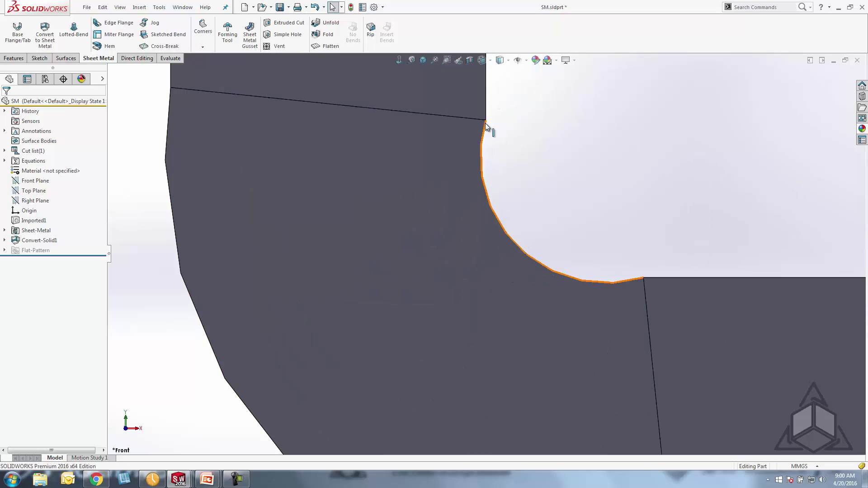
pyautogui.scroll(10, 621, 269)
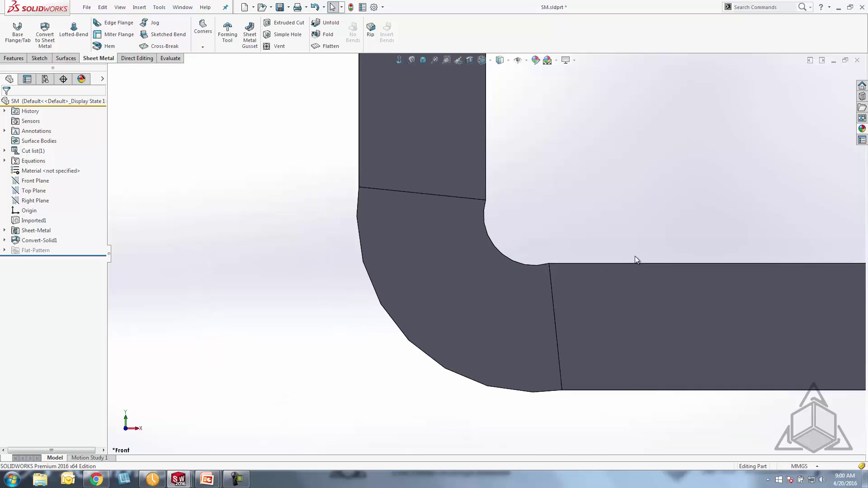
pyautogui.moveTo(625, 238); pyautogui.dragTo(603, 266, button='middle')
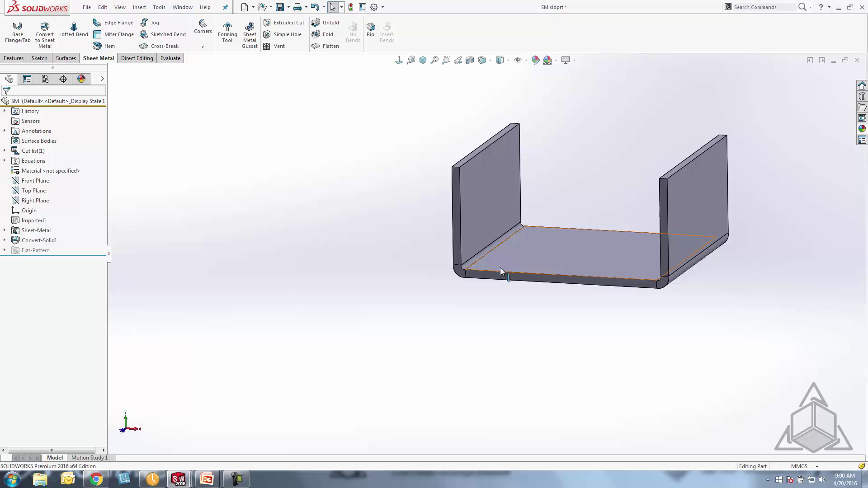
pyautogui.hotkey('ctrl', 'z')
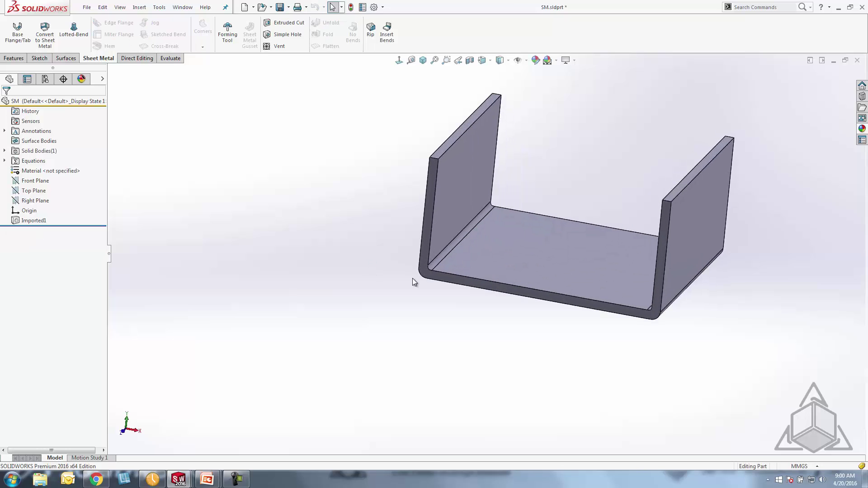
# Remove the inner and outer fillet faces at both bends of the channel using Delete Face with Delete and Patch
pyautogui.scroll(-5, 495, 246)
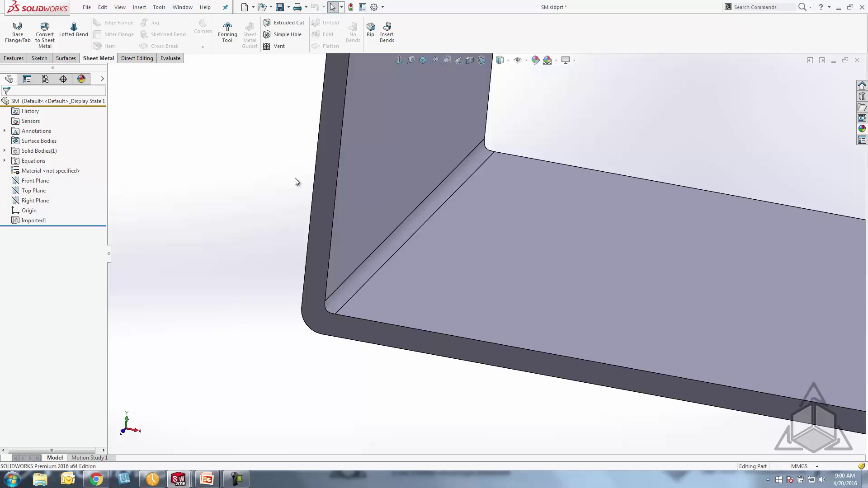
pyautogui.click(71, 61)
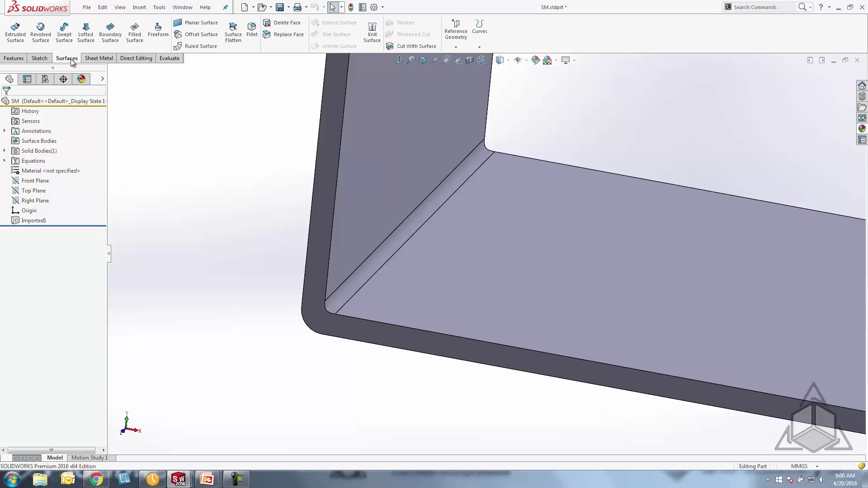
pyautogui.click(280, 28)
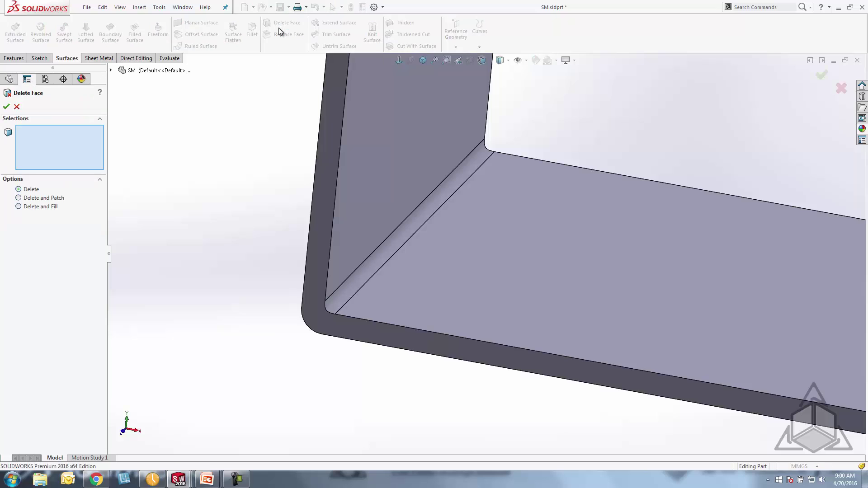
pyautogui.click(335, 294)
pyautogui.moveTo(335, 295); pyautogui.dragTo(370, 298, button='middle')
pyautogui.click(326, 310)
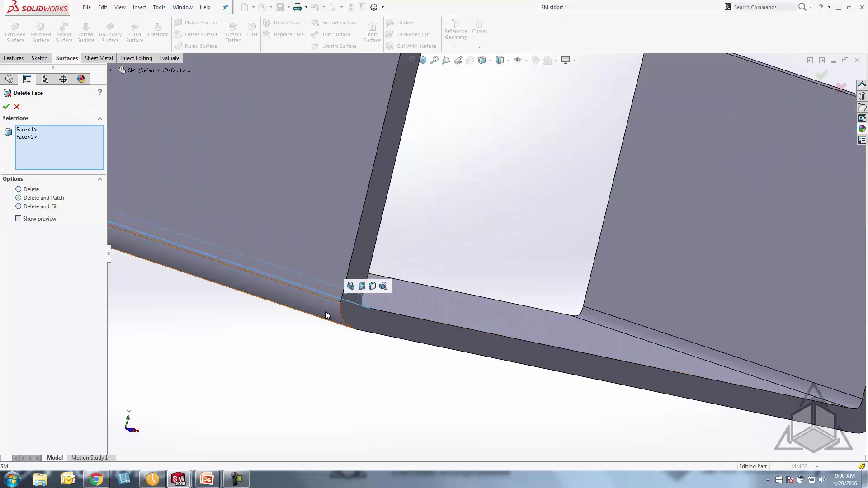
pyautogui.click(651, 339)
pyautogui.moveTo(696, 340); pyautogui.dragTo(679, 330, button='middle')
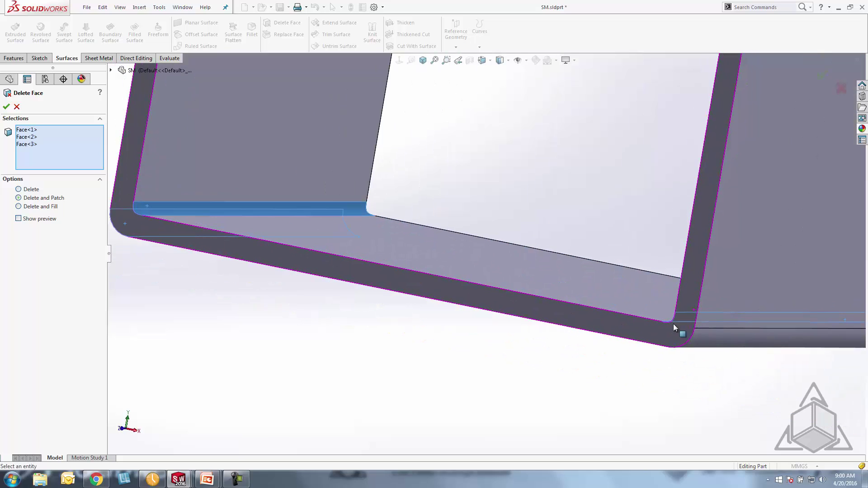
pyautogui.click(703, 343)
pyautogui.click(7, 107)
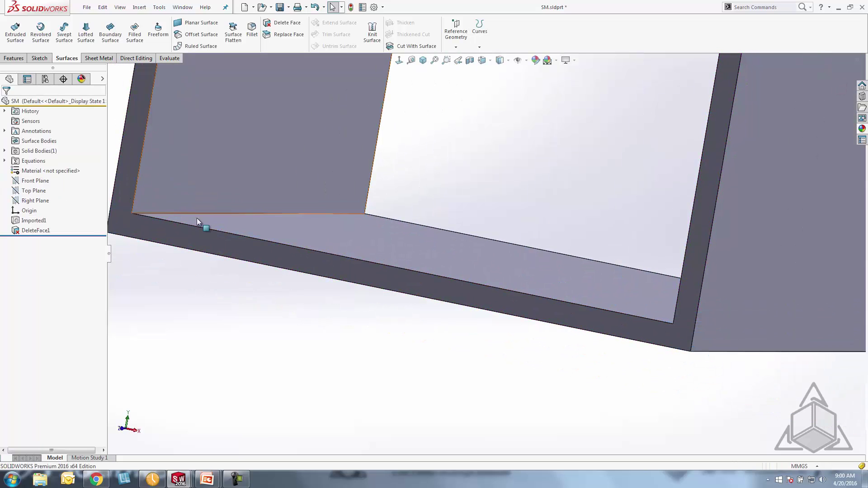
# Insert bends on the sharp-cornered channel with its inner floor face fixed, a 4 mm bend radius and 0.5 rectangular auto relief
pyautogui.moveTo(170, 213); pyautogui.dragTo(180, 235, button='middle')
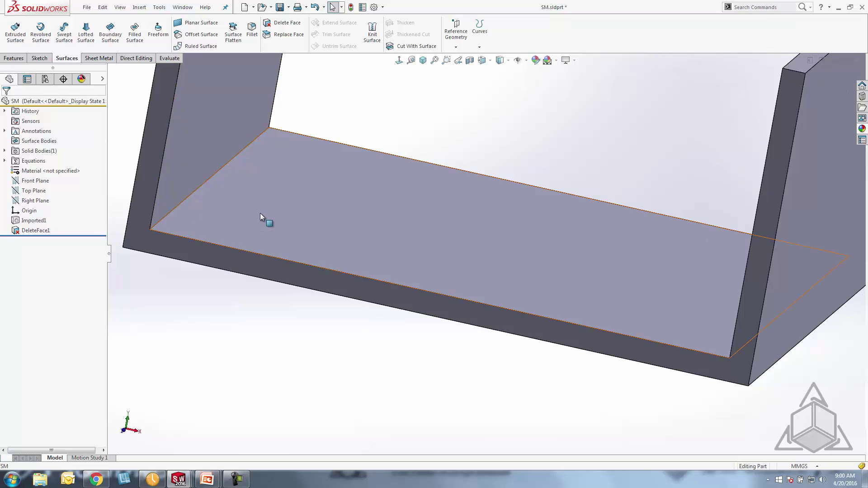
pyautogui.scroll(6, 271, 213)
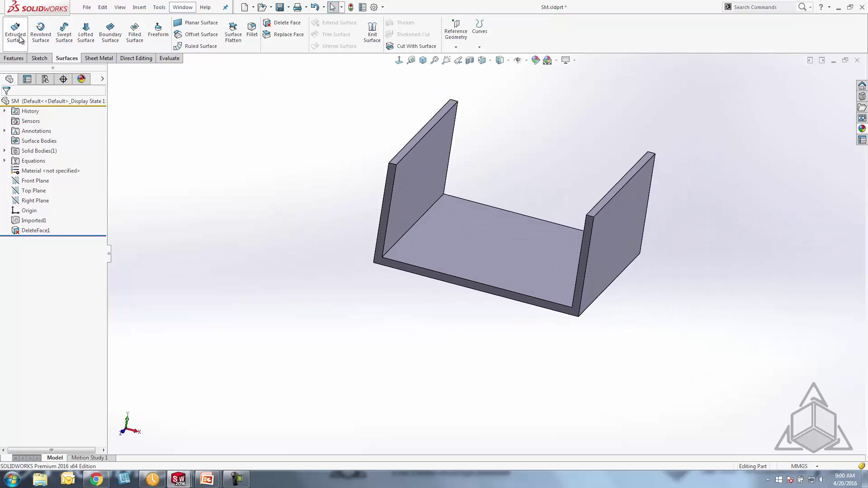
pyautogui.click(97, 59)
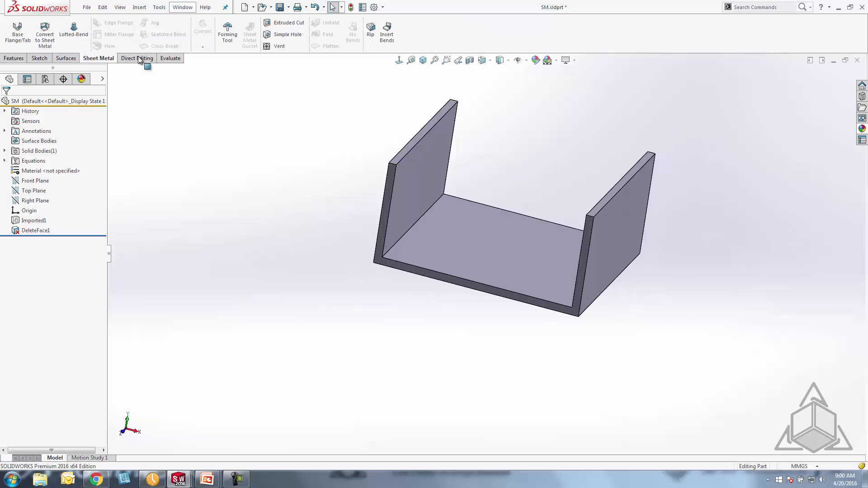
pyautogui.click(387, 36)
pyautogui.click(492, 262)
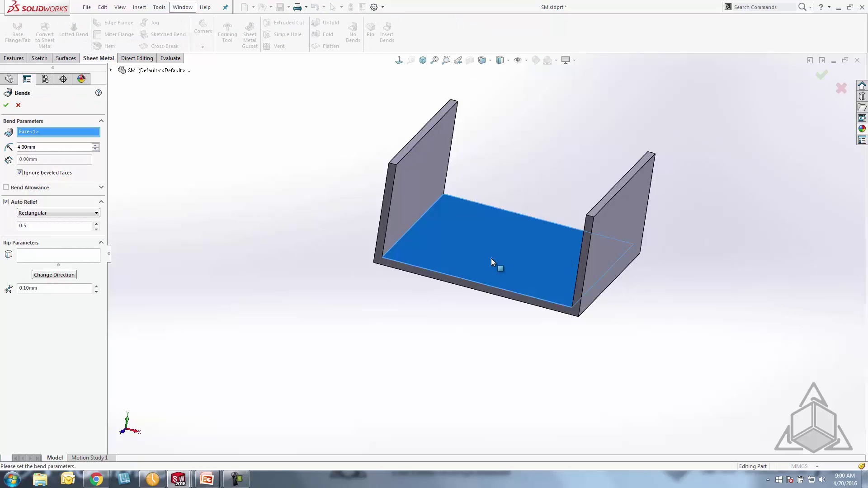
pyautogui.click(6, 105)
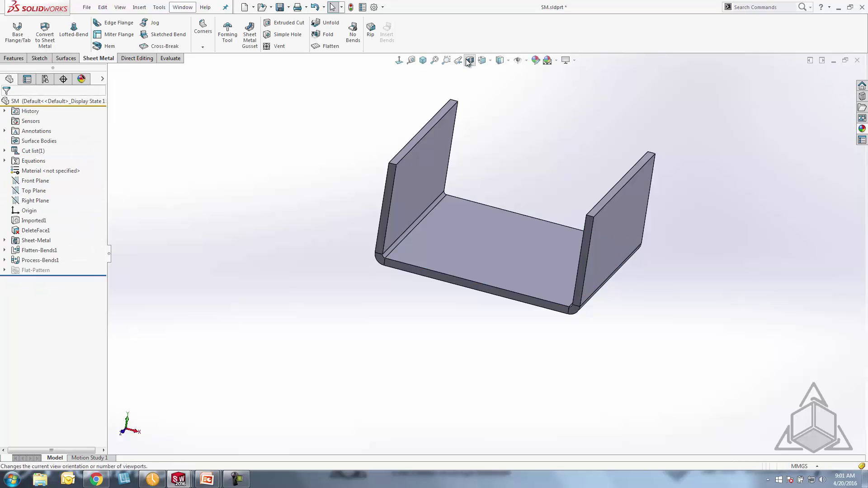
# Examine the newly inserted bend's inner and outer profile up close in the front view
pyautogui.click(487, 60)
pyautogui.click(495, 106)
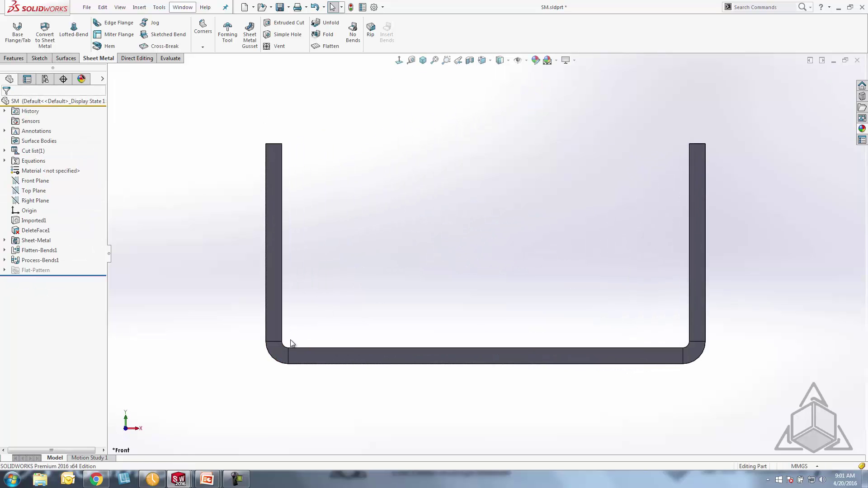
pyautogui.scroll(-5, 394, 287)
pyautogui.scroll(-5, 394, 287)
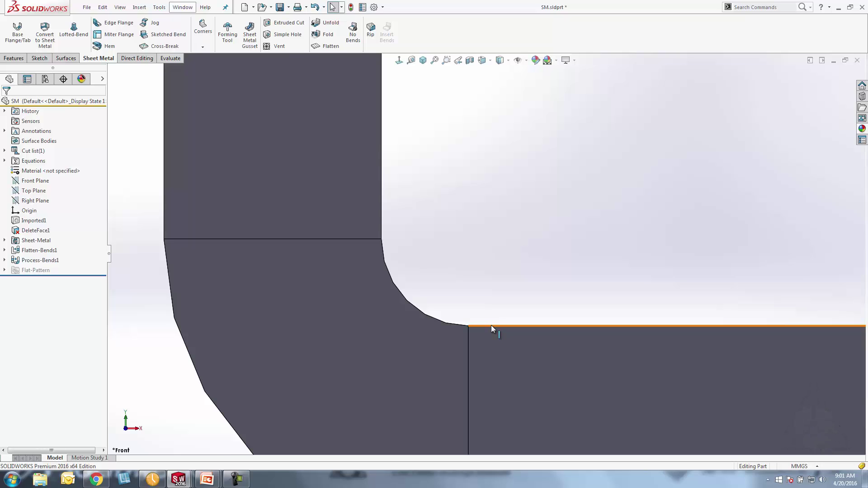
# Switch to the PowerPoint slide show and advance from the manual repair slide to the Questions slide
pyautogui.hotkey('alt', 'Tab')
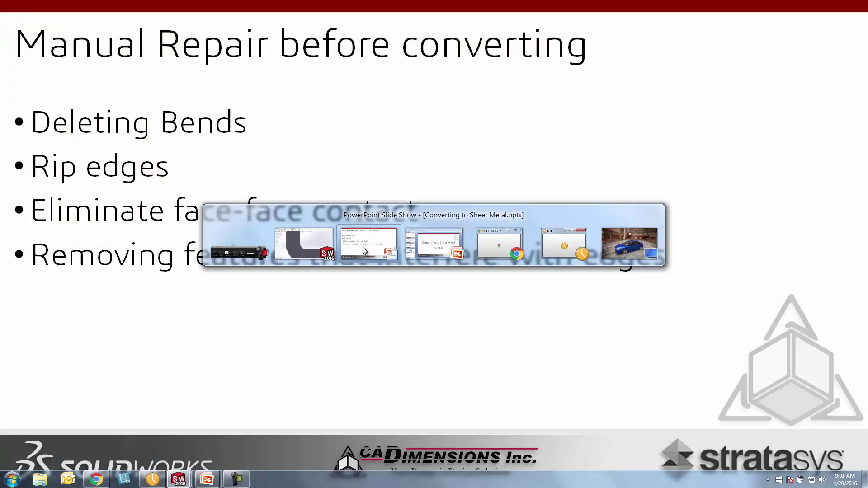
pyautogui.click(375, 247)
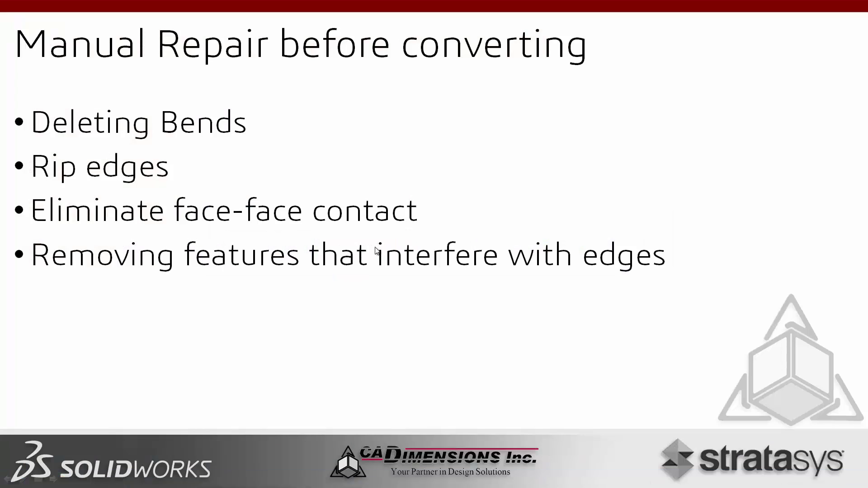
pyautogui.click(417, 349)
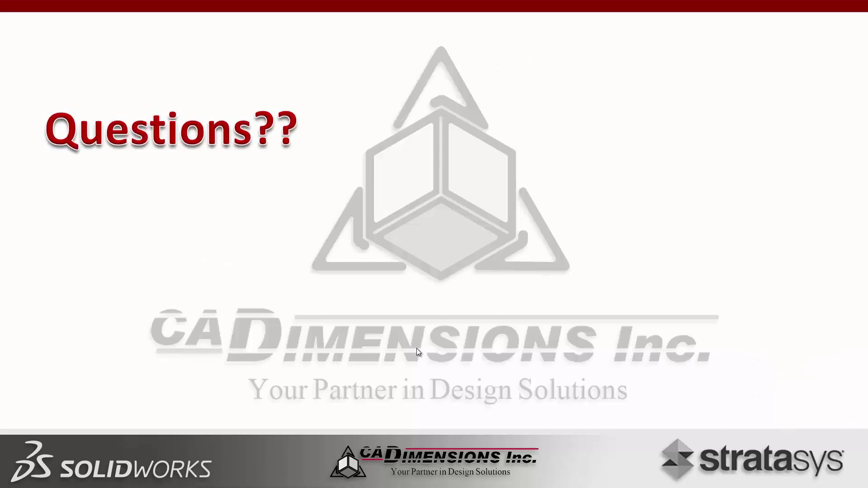